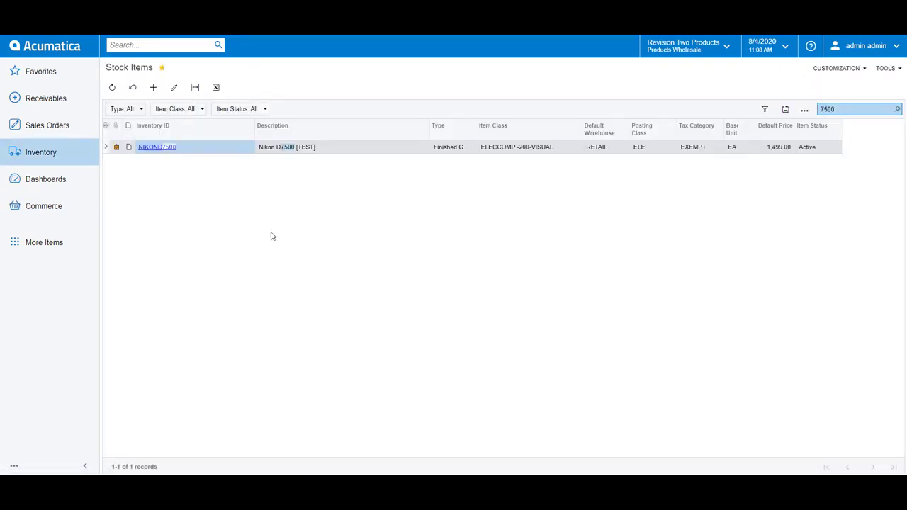
Open the NIKOND7500 stock item, and open the Nikon D7500 product page from the storefront's Cameras category
{"action": "left_click", "coordinate": [158, 147]}
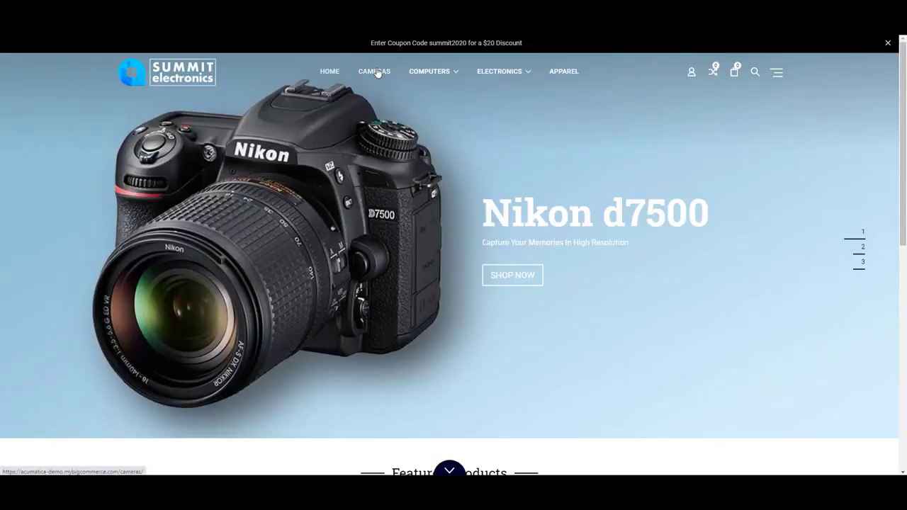
{"action": "left_click", "coordinate": [378, 73]}
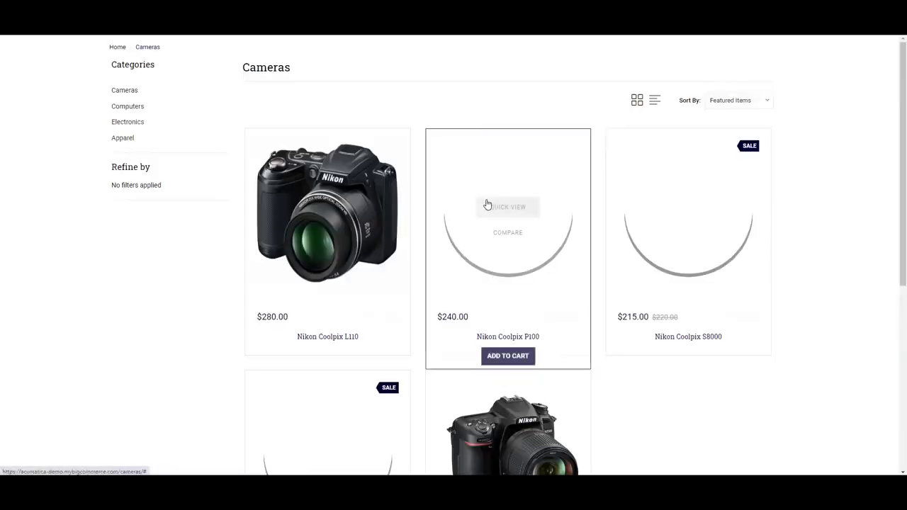
{"action": "scroll", "coordinate": [514, 213], "scroll_direction": "down", "scroll_amount": 1}
{"action": "scroll", "coordinate": [454, 262], "scroll_direction": "down", "scroll_amount": 2}
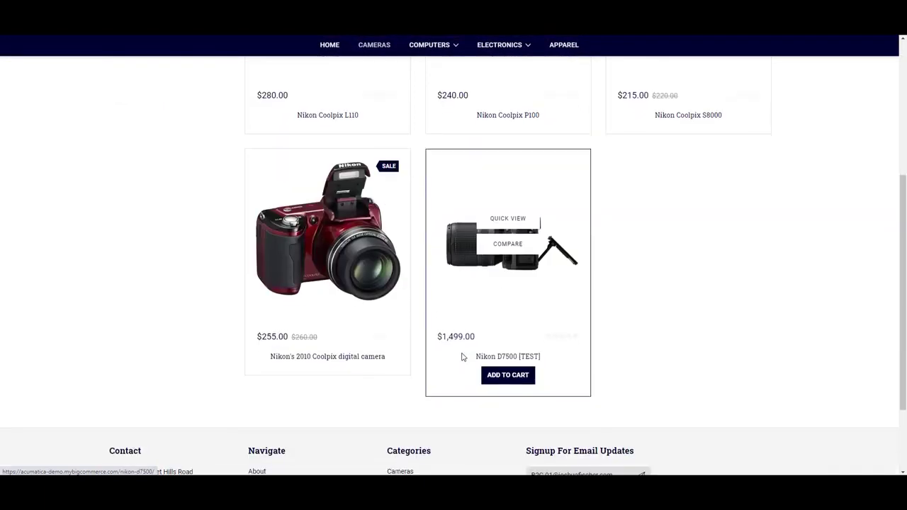
{"action": "left_click", "coordinate": [456, 251]}
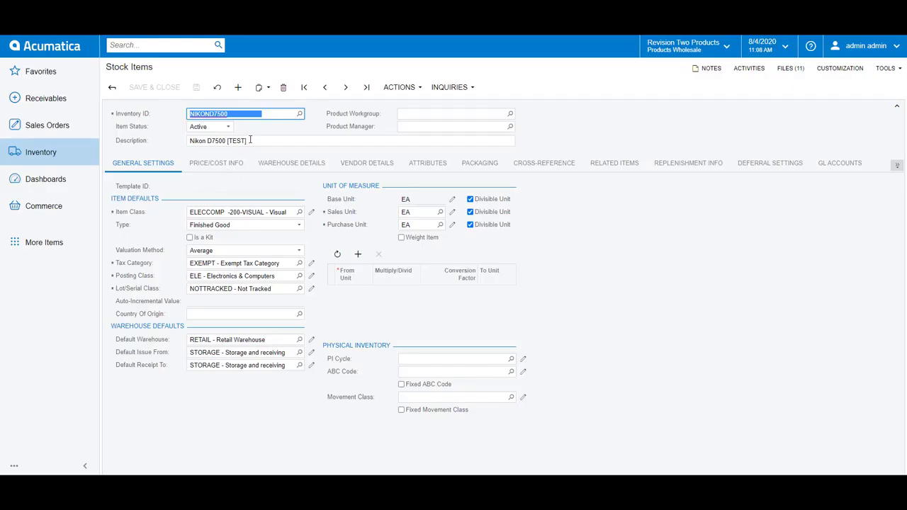
Remove "[TEST]" from the stock item's description so it reads "Nikon D7500", and save the item
{"action": "left_click", "coordinate": [249, 140]}
{"action": "left_click", "coordinate": [273, 140]}
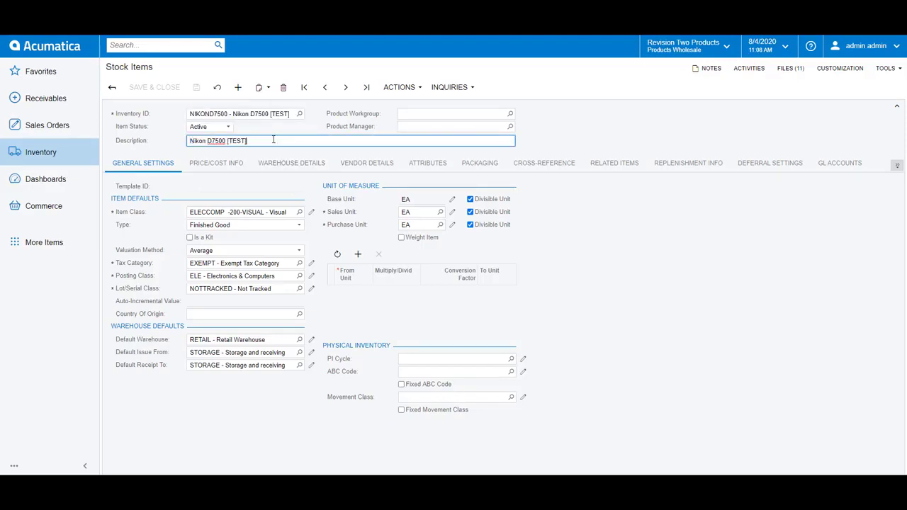
{"action": "key", "text": "BackSpace"}
{"action": "key", "text": "BackSpace"}
{"action": "key", "text": "BackSpace"}
{"action": "key", "text": "BackSpace"}
{"action": "key", "text": "BackSpace"}
{"action": "key", "text": "BackSpace"}
{"action": "left_click", "coordinate": [196, 87]}
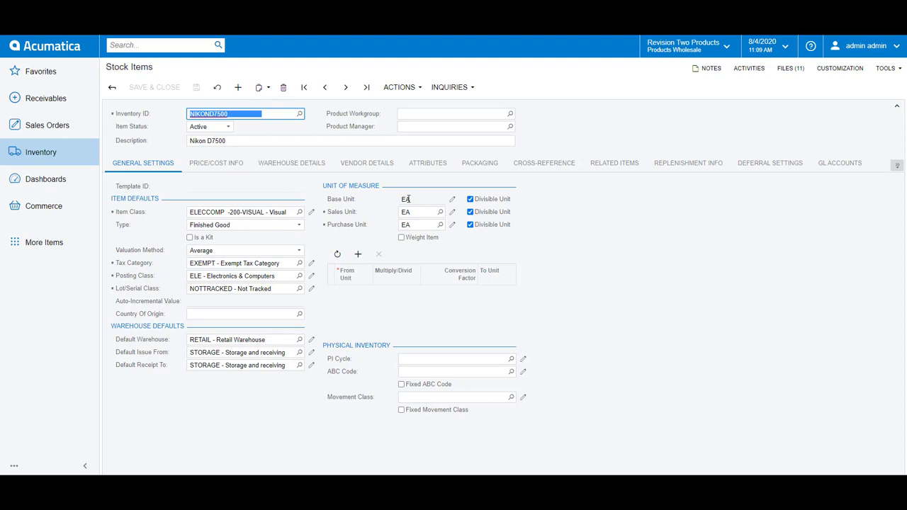
Review the stock item's price and cost information, and browse its attributes and product images
{"action": "left_click", "coordinate": [226, 162]}
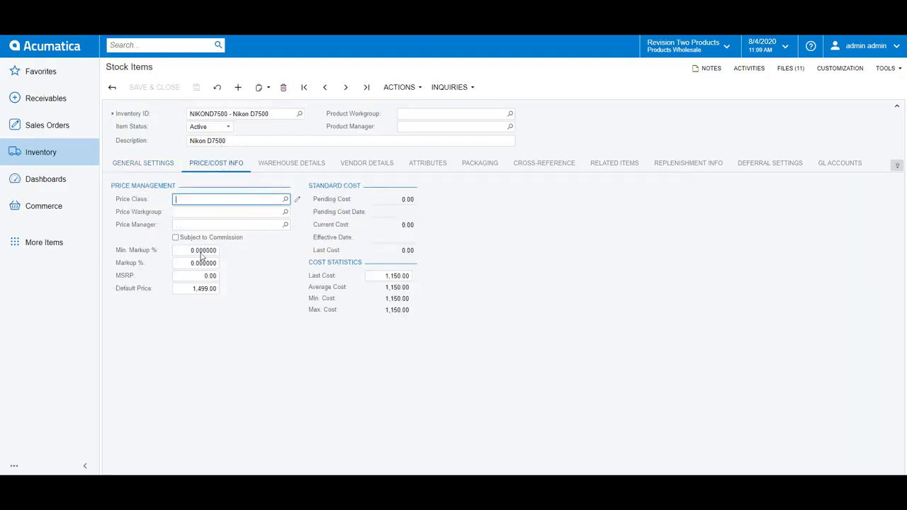
{"action": "left_click", "coordinate": [430, 165]}
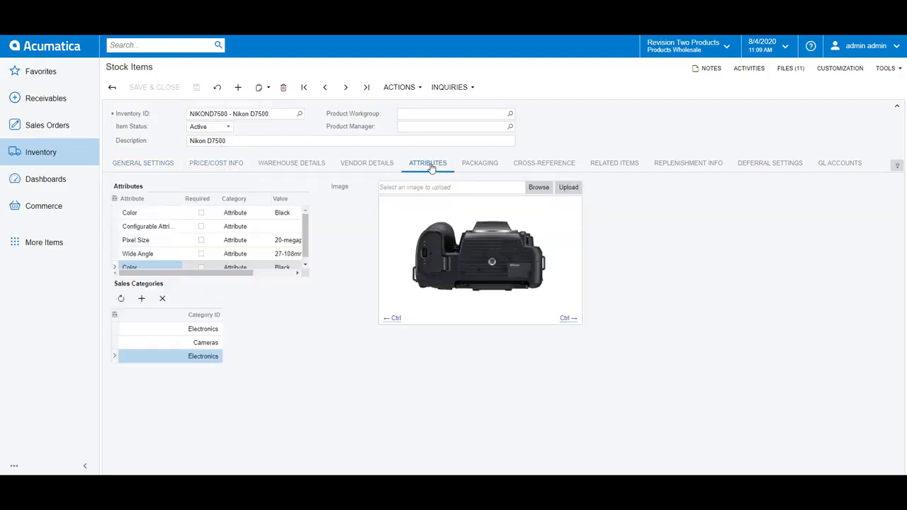
{"action": "left_click", "coordinate": [493, 294]}
{"action": "left_click", "coordinate": [493, 294]}
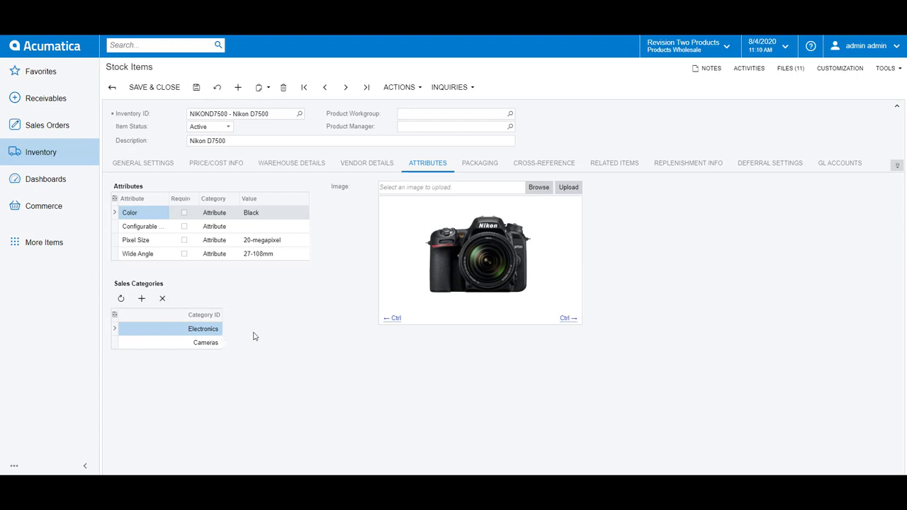
Examine the stock item's long product description and its eCommerce settings
{"action": "left_click", "coordinate": [897, 165]}
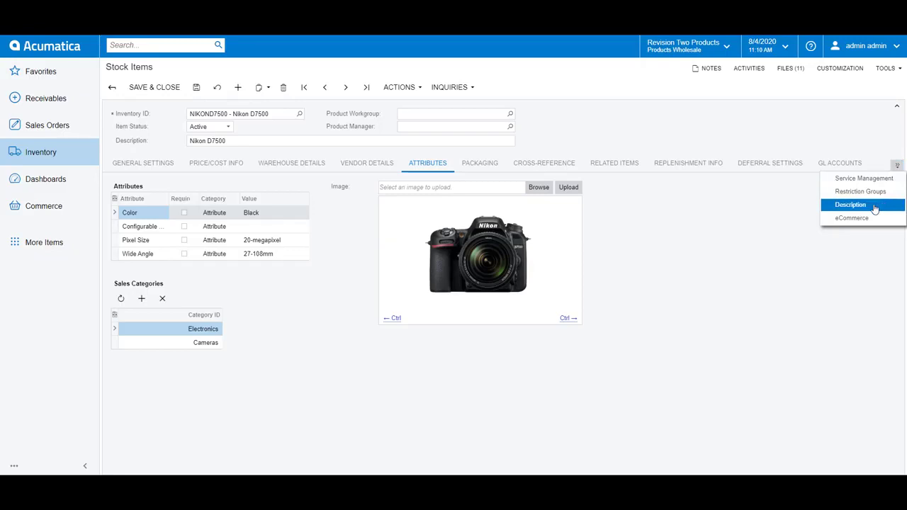
{"action": "left_click", "coordinate": [876, 205]}
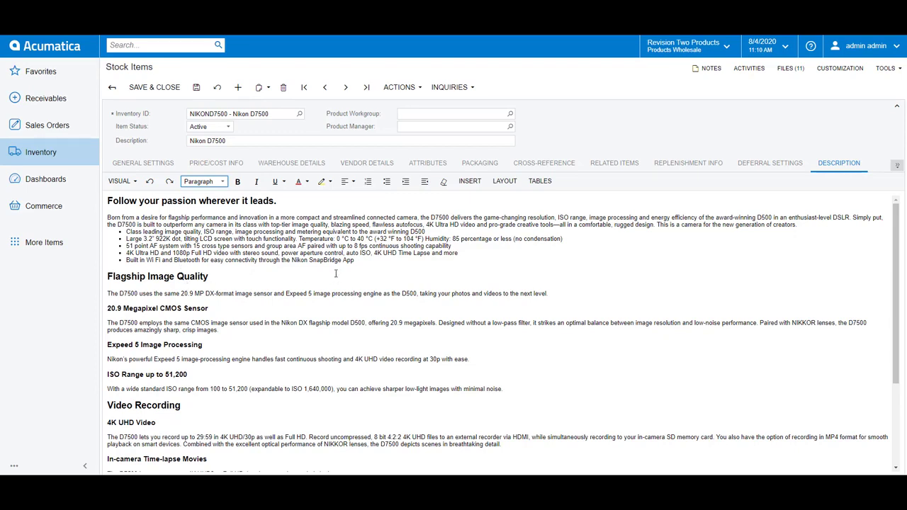
{"action": "left_click", "coordinate": [897, 165]}
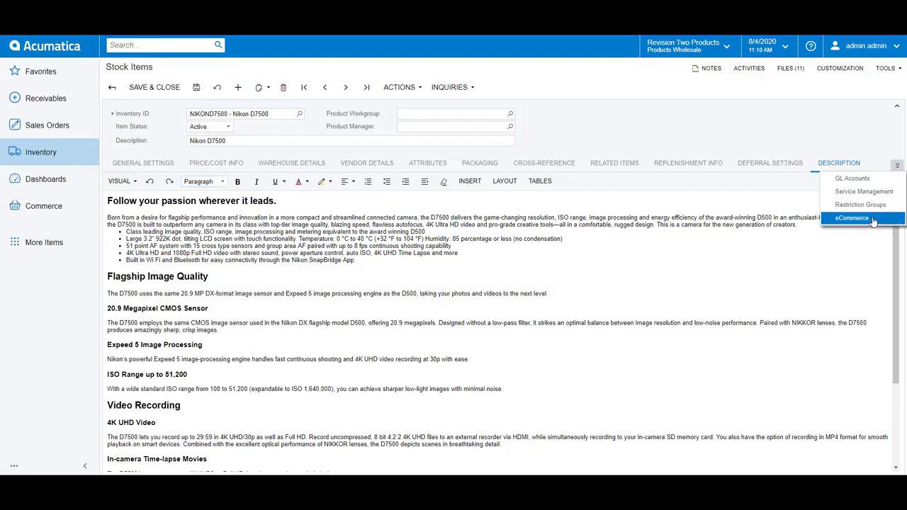
{"action": "left_click", "coordinate": [874, 222]}
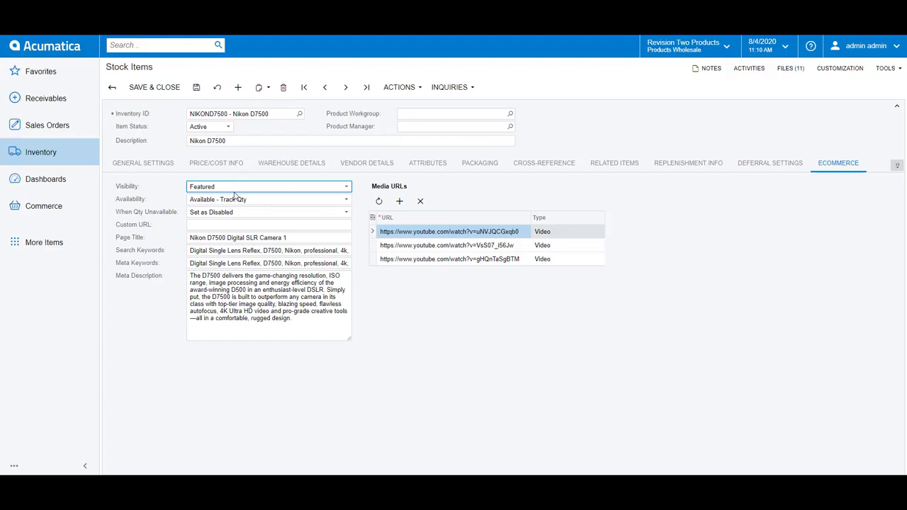
Examine the available Visibility and When Qty Unavailable options in the eCommerce settings without choosing a different one
{"action": "left_click", "coordinate": [211, 186]}
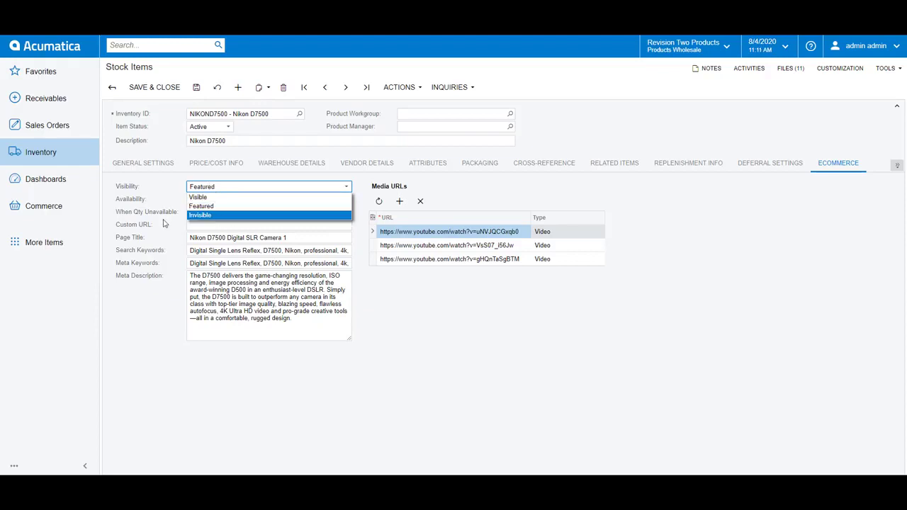
{"action": "left_click", "coordinate": [167, 247]}
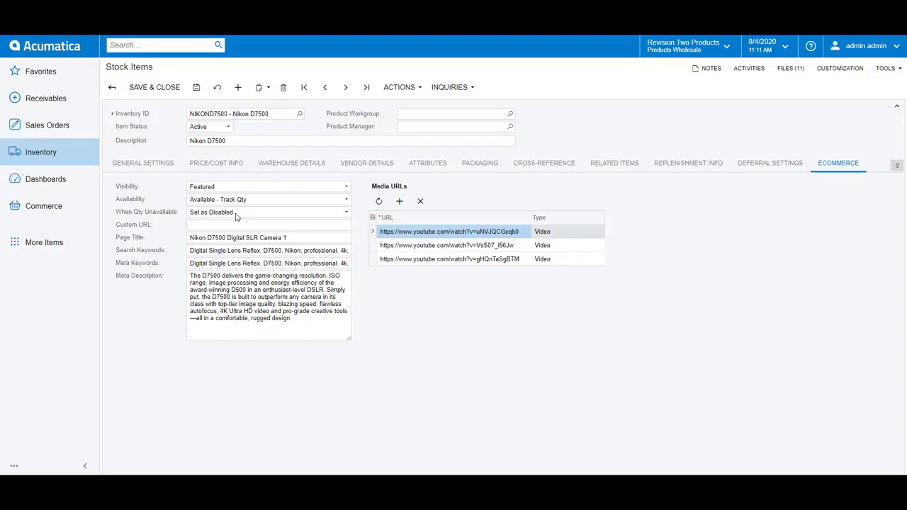
{"action": "left_click", "coordinate": [248, 216]}
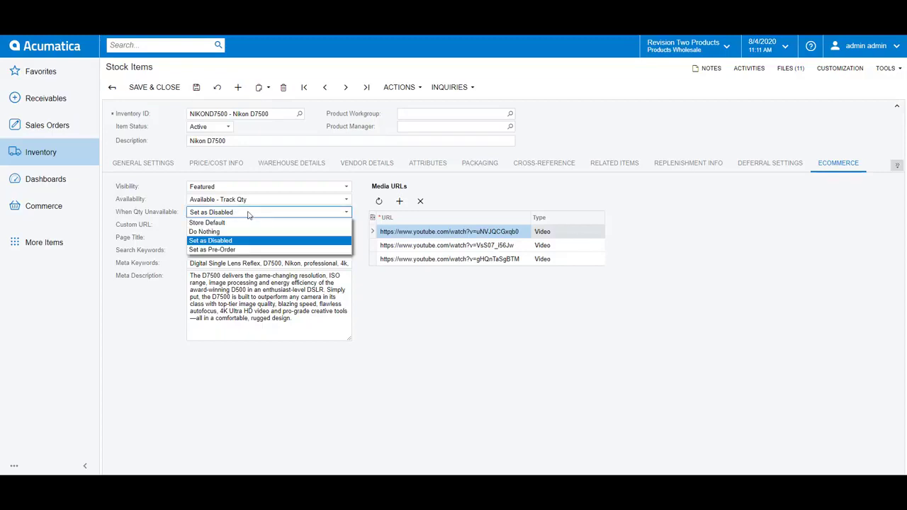
{"action": "key", "text": "Up"}
{"action": "key", "text": "Up"}
{"action": "key", "text": "Down"}
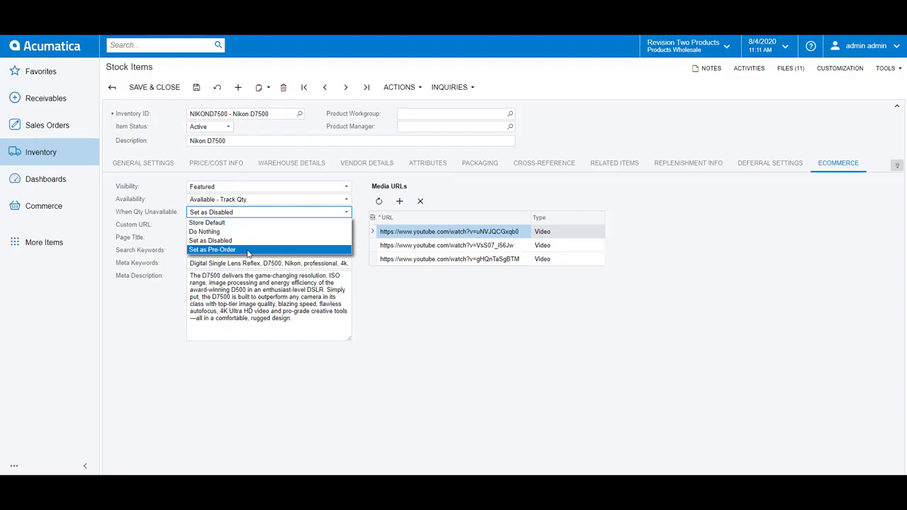
{"action": "left_click", "coordinate": [372, 297]}
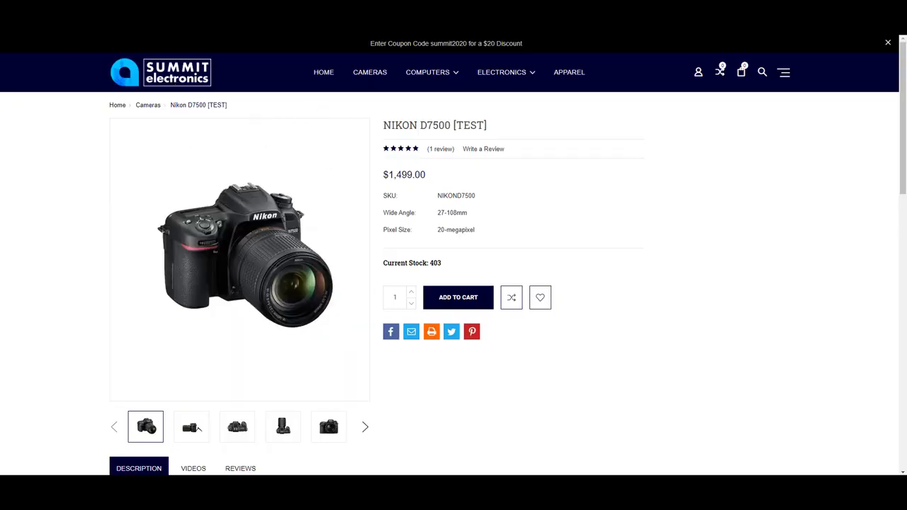
Reload the camera's storefront product page and check its description text and product videos
{"action": "key", "text": "F5"}
{"action": "scroll", "coordinate": [441, 259], "scroll_direction": "down", "scroll_amount": 4}
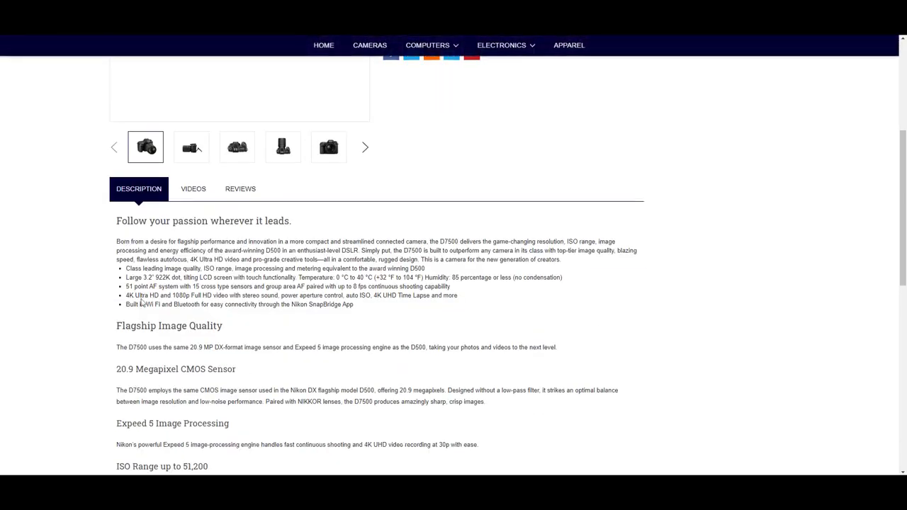
{"action": "left_click_drag", "start_coordinate": [173, 222], "coordinate": [186, 371]}
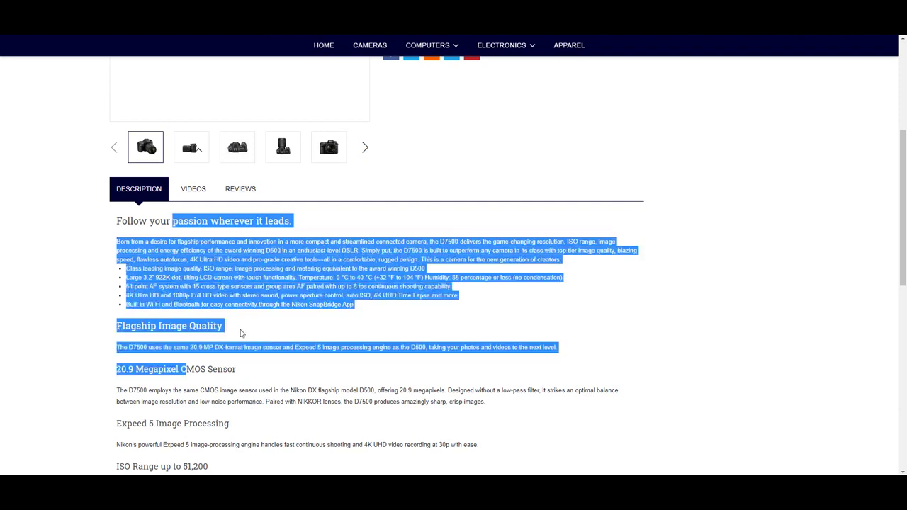
{"action": "left_click", "coordinate": [194, 189]}
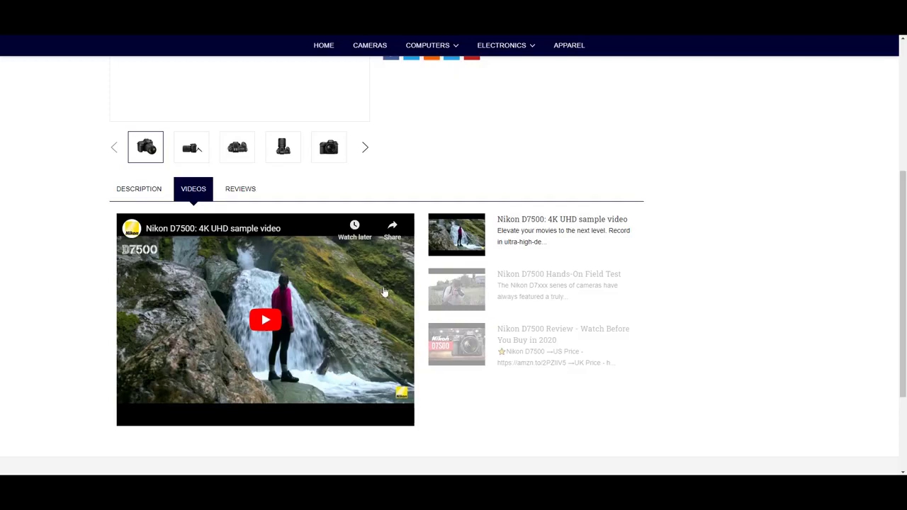
Add one Nikon D7500 to the shopping cart and dismiss the cart confirmation
{"action": "scroll", "coordinate": [539, 239], "scroll_direction": "up", "scroll_amount": 4}
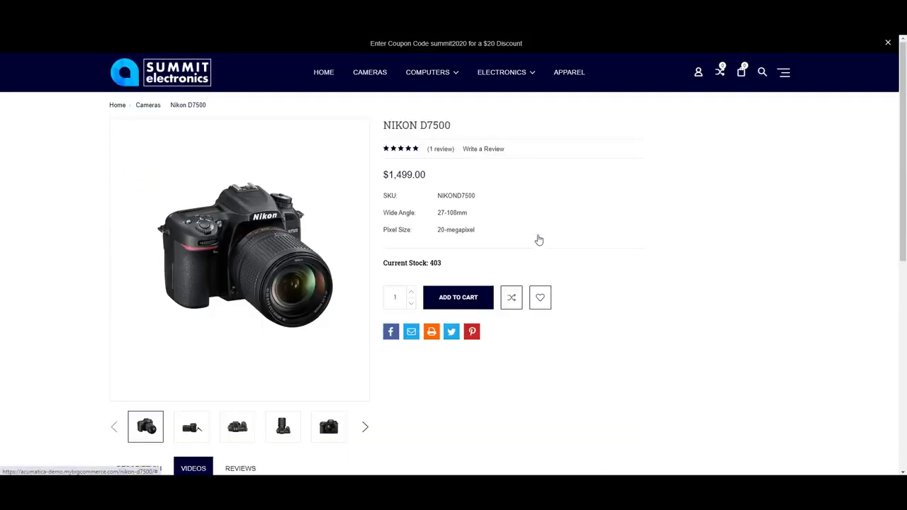
{"action": "left_click", "coordinate": [460, 298]}
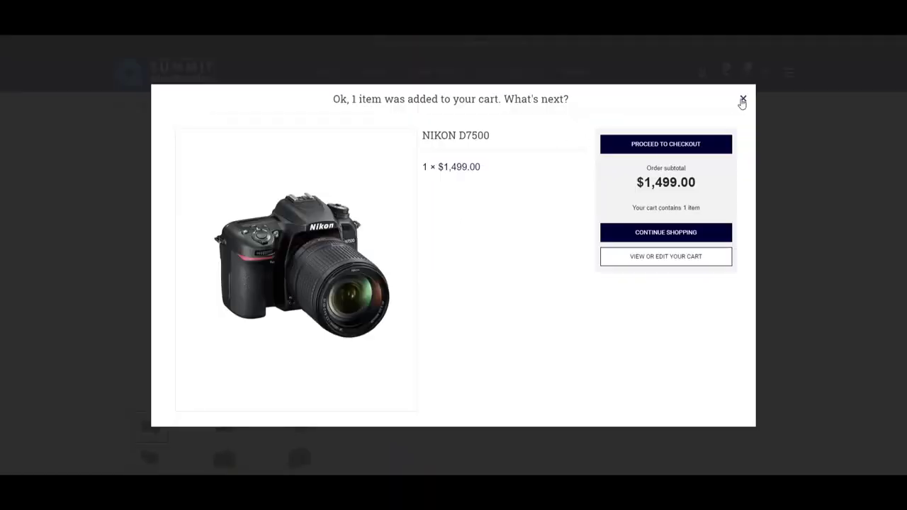
{"action": "left_click", "coordinate": [743, 99]}
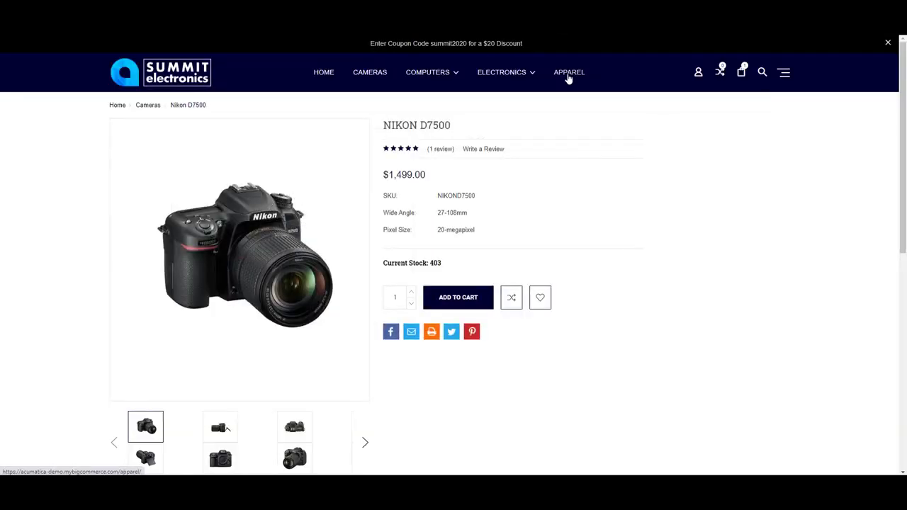
Open the Summit Electronics T-shirt from the Apparel category and choose the color White and size Large
{"action": "left_click", "coordinate": [568, 74]}
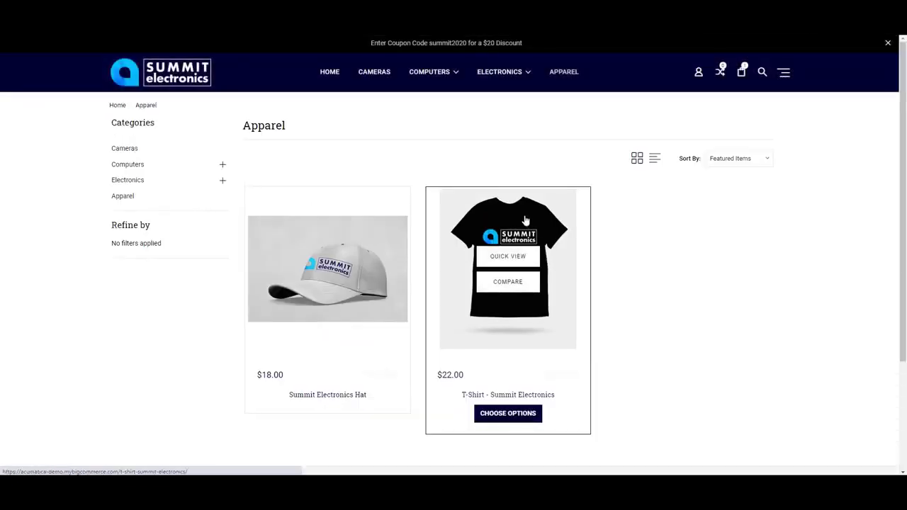
{"action": "left_click", "coordinate": [572, 228]}
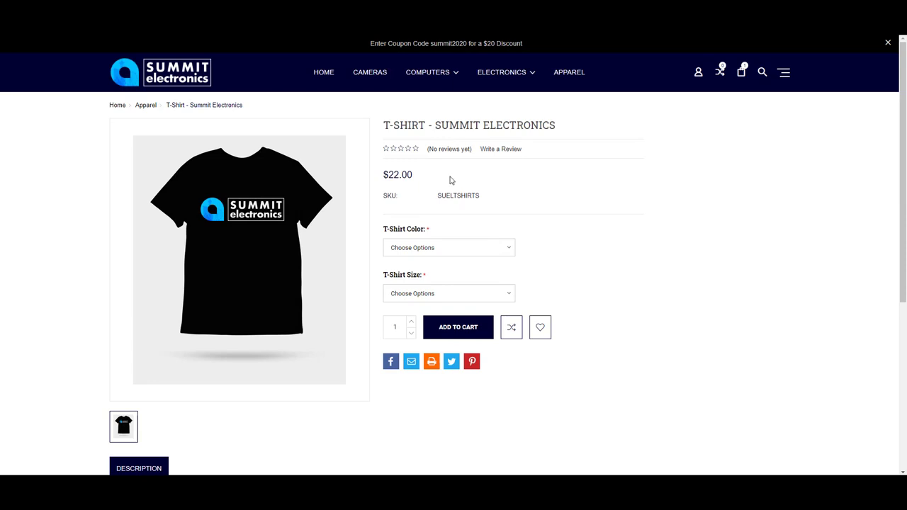
{"action": "left_click", "coordinate": [482, 248]}
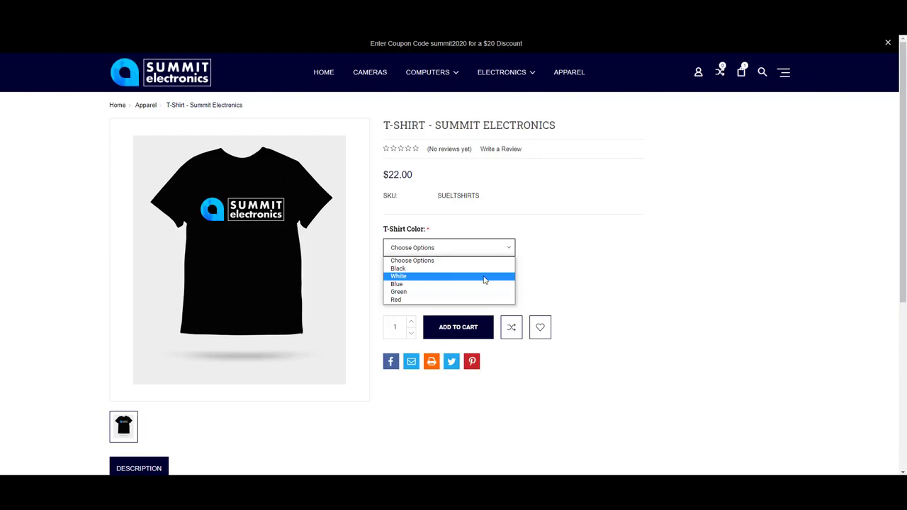
{"action": "left_click", "coordinate": [476, 276]}
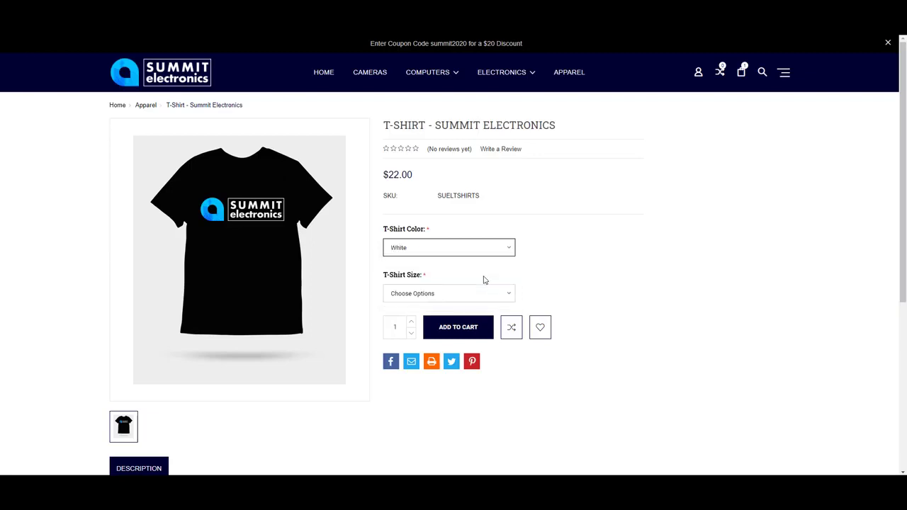
{"action": "left_click", "coordinate": [451, 296]}
{"action": "left_click", "coordinate": [428, 326]}
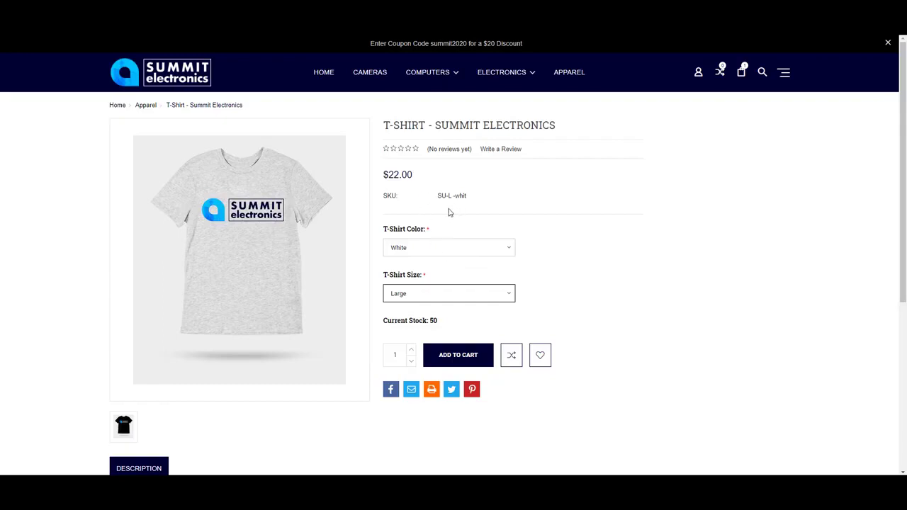
Set the T-shirt size to 2 Extra Large and add one shirt to the cart
{"action": "left_click", "coordinate": [444, 300]}
{"action": "left_click", "coordinate": [450, 347]}
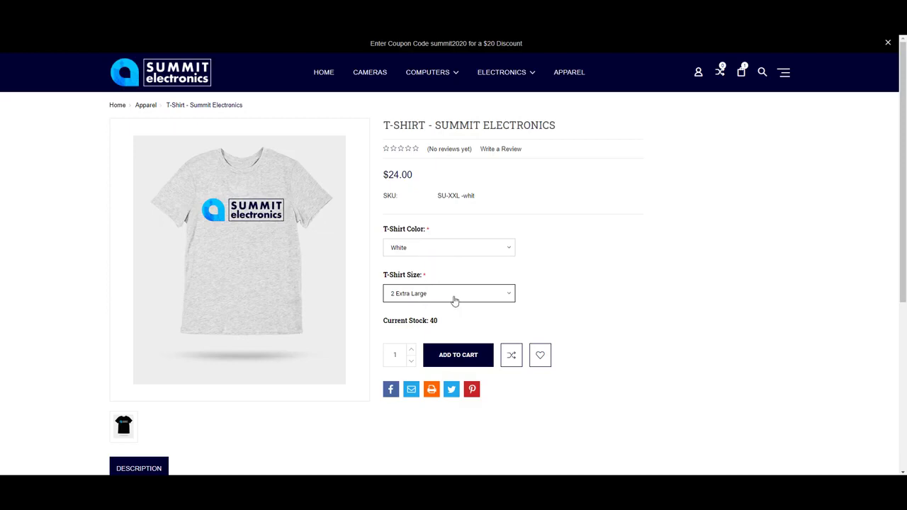
{"action": "left_click", "coordinate": [460, 354]}
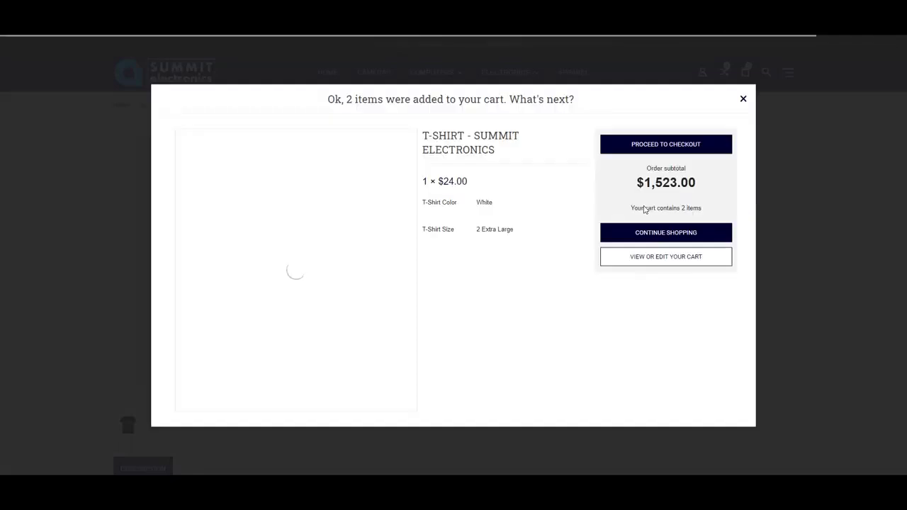
Proceed to checkout and sign in as the existing 2020r1 B2B demo customer, filling the email address and password from the saved login
{"action": "left_click", "coordinate": [681, 147]}
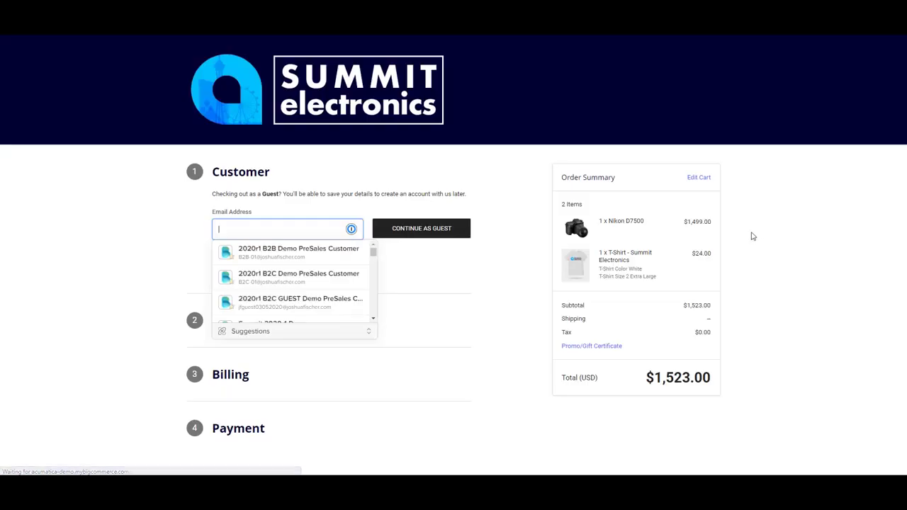
{"action": "left_click", "coordinate": [525, 223]}
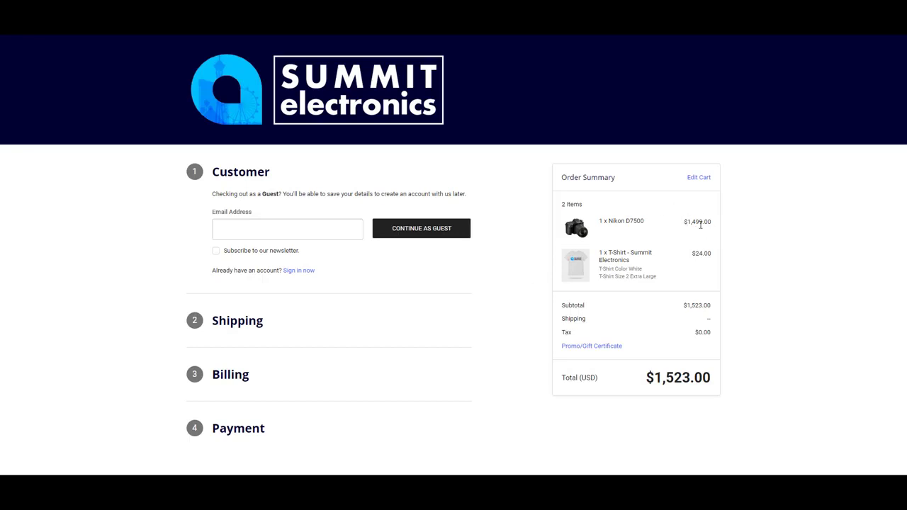
{"action": "left_click", "coordinate": [302, 272]}
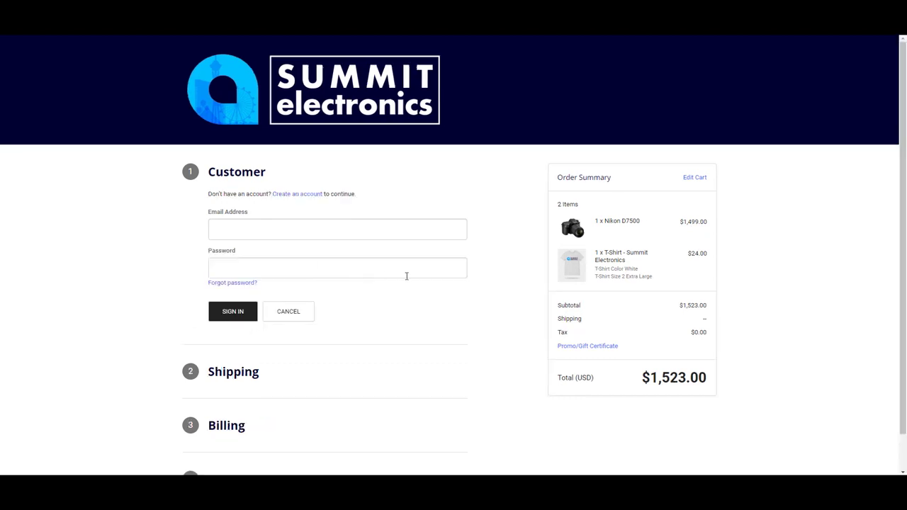
{"action": "left_click", "coordinate": [343, 234]}
{"action": "key", "text": "Down"}
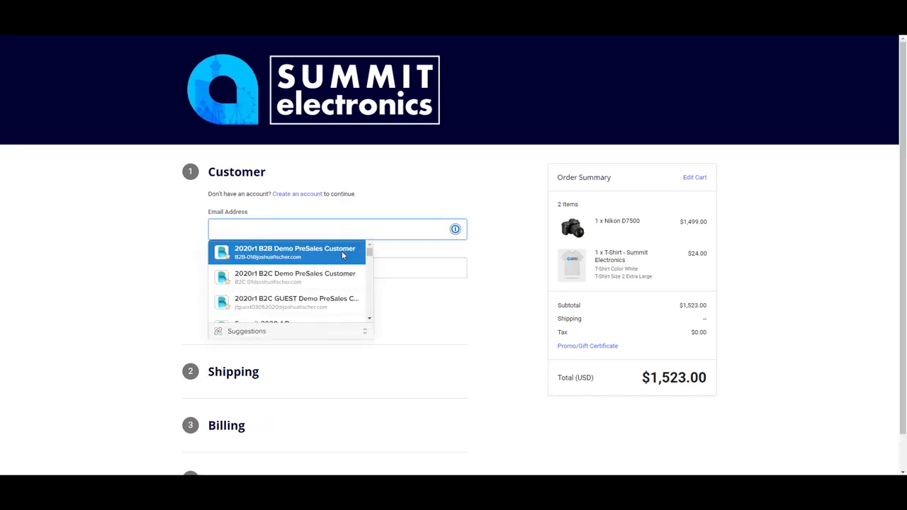
{"action": "key", "text": "Return"}
{"action": "left_click", "coordinate": [234, 311]}
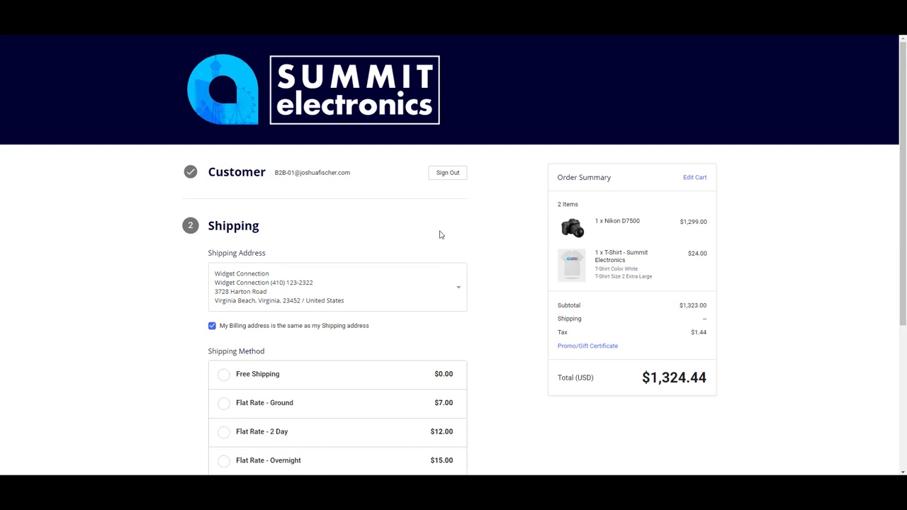
Look through the saved shipping addresses, keep the current one, and continue to payment with Flat Rate - 2 Day shipping
{"action": "left_click", "coordinate": [458, 296]}
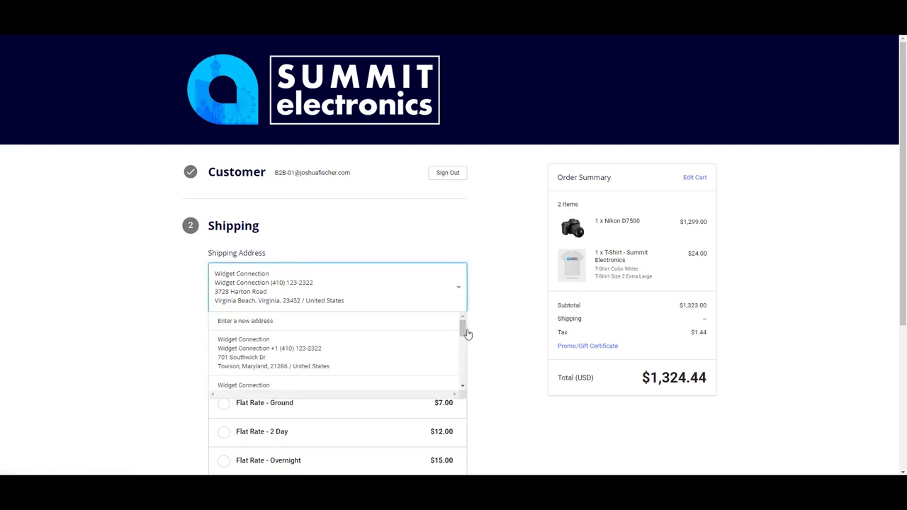
{"action": "left_click_drag", "start_coordinate": [462, 331], "coordinate": [460, 373]}
{"action": "scroll", "coordinate": [460, 376], "scroll_direction": "up", "scroll_amount": 5}
{"action": "left_click", "coordinate": [507, 345]}
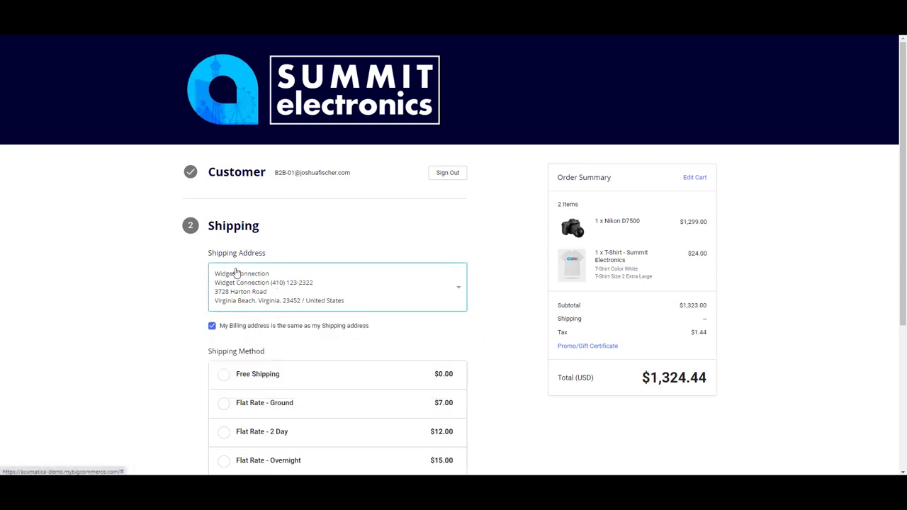
{"action": "scroll", "coordinate": [309, 372], "scroll_direction": "down", "scroll_amount": 3}
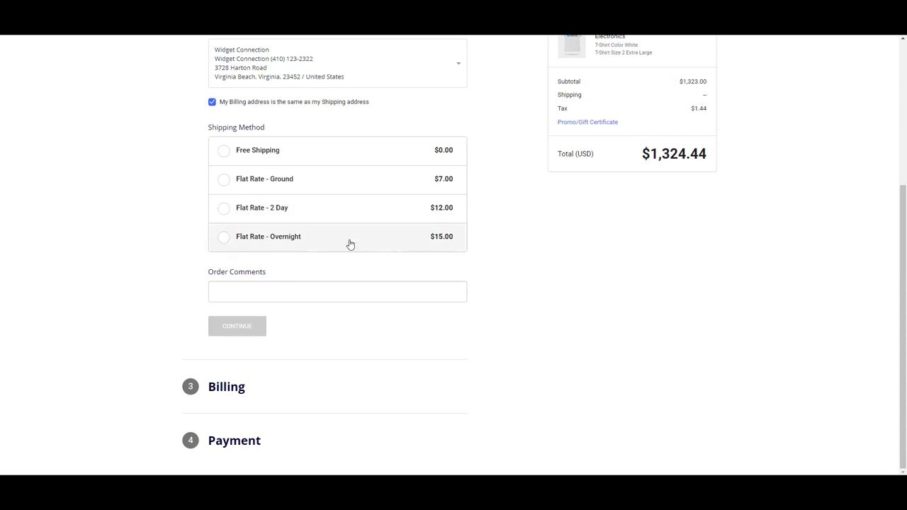
{"action": "left_click", "coordinate": [345, 212]}
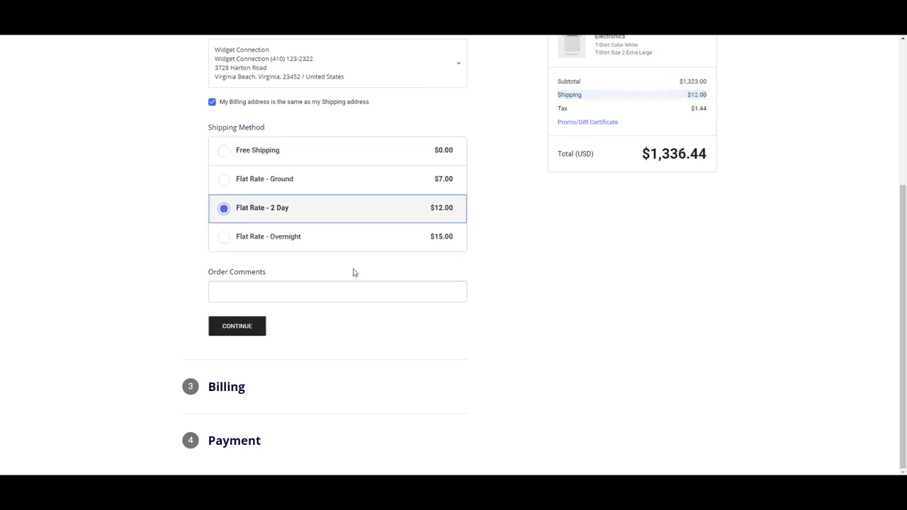
{"action": "left_click", "coordinate": [248, 333]}
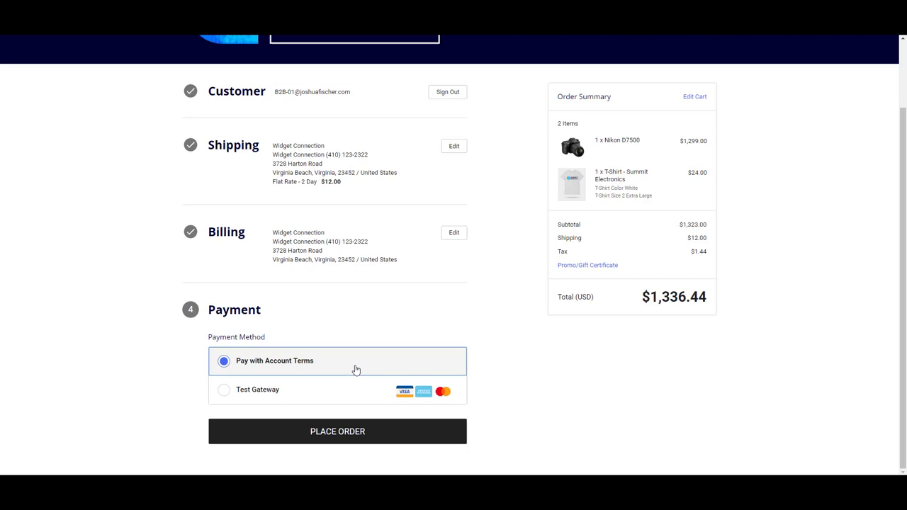
Try the Test Gateway payment option, switch back to Pay with Account Terms, and place the order
{"action": "left_click", "coordinate": [334, 394]}
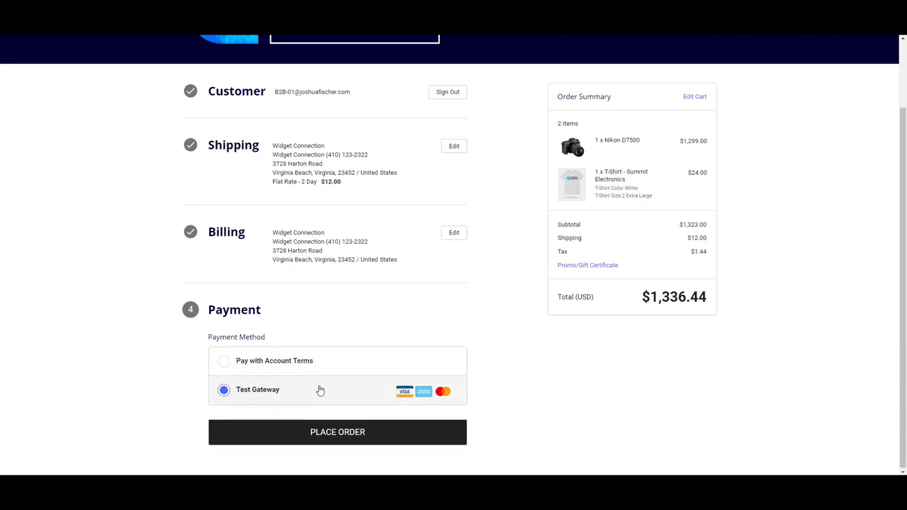
{"action": "left_click", "coordinate": [339, 362]}
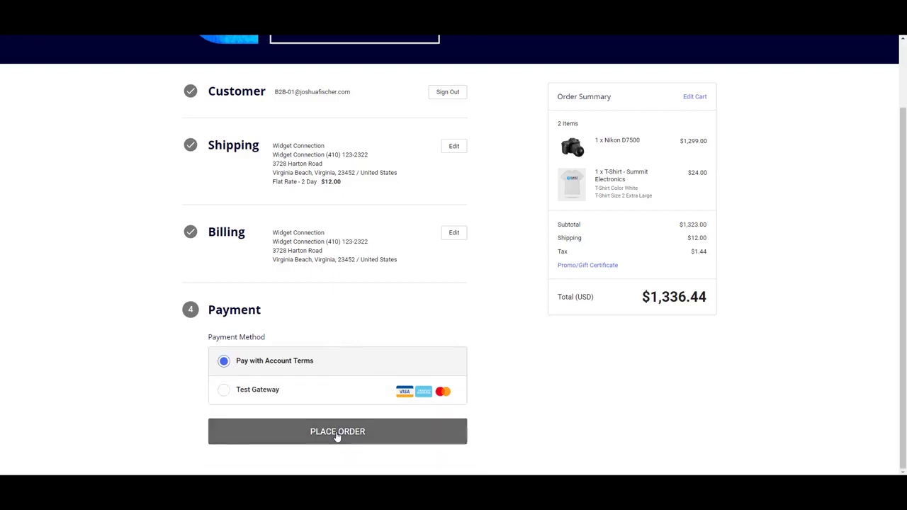
{"action": "left_click", "coordinate": [337, 433]}
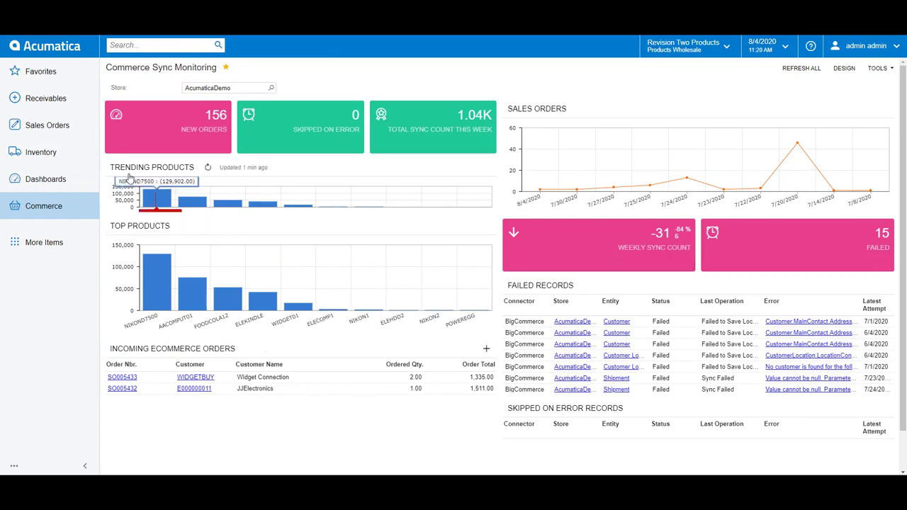
Open the Process Orders form for sales orders and set its action to Create Shipment
{"action": "left_click", "coordinate": [73, 132]}
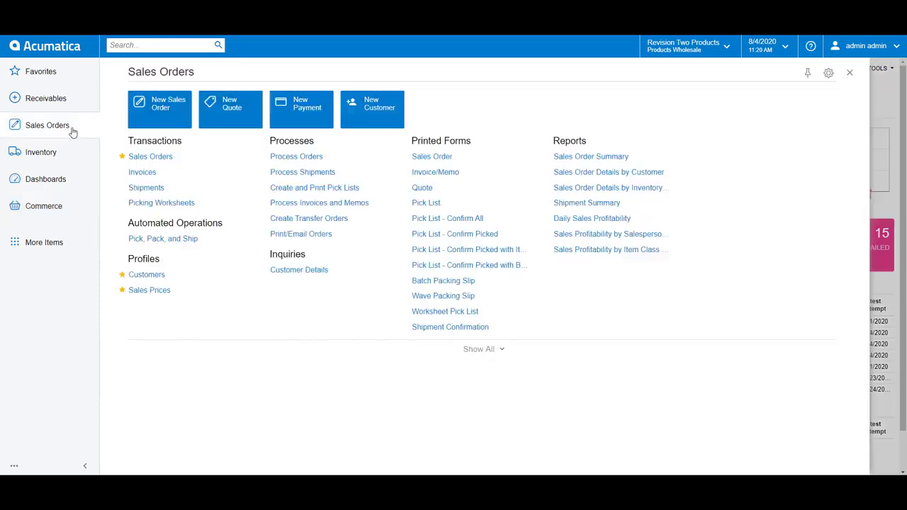
{"action": "left_click", "coordinate": [283, 159]}
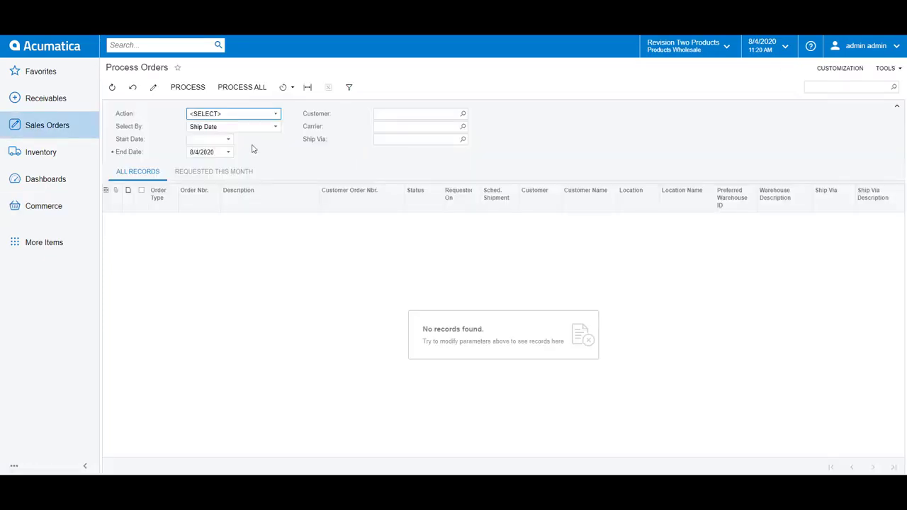
{"action": "left_click", "coordinate": [276, 115]}
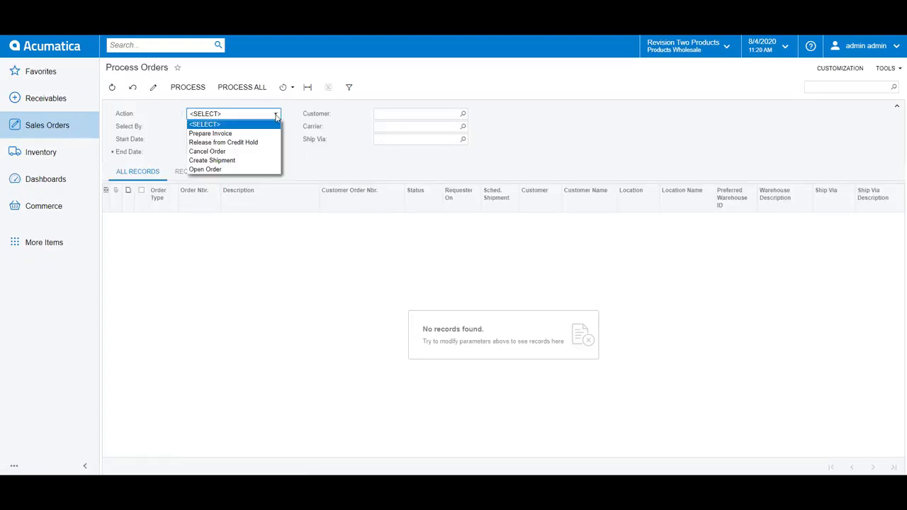
{"action": "left_click", "coordinate": [261, 165]}
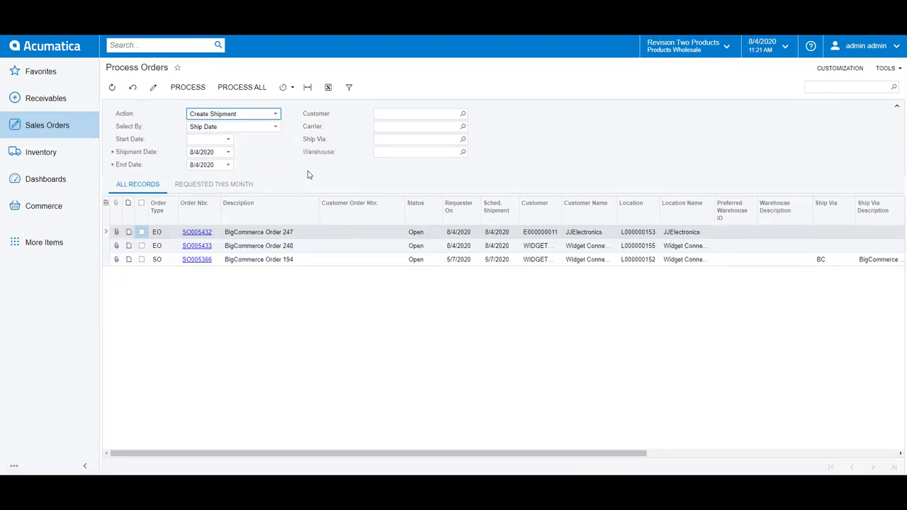
View the new automation schedule form for Process Orders and close it without saving
{"action": "left_click", "coordinate": [292, 88]}
{"action": "left_click", "coordinate": [297, 103]}
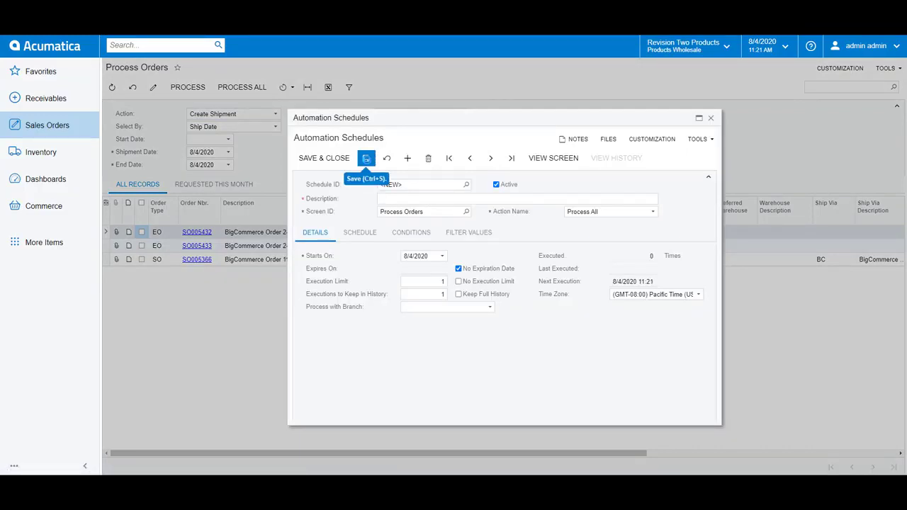
{"action": "left_click", "coordinate": [711, 118]}
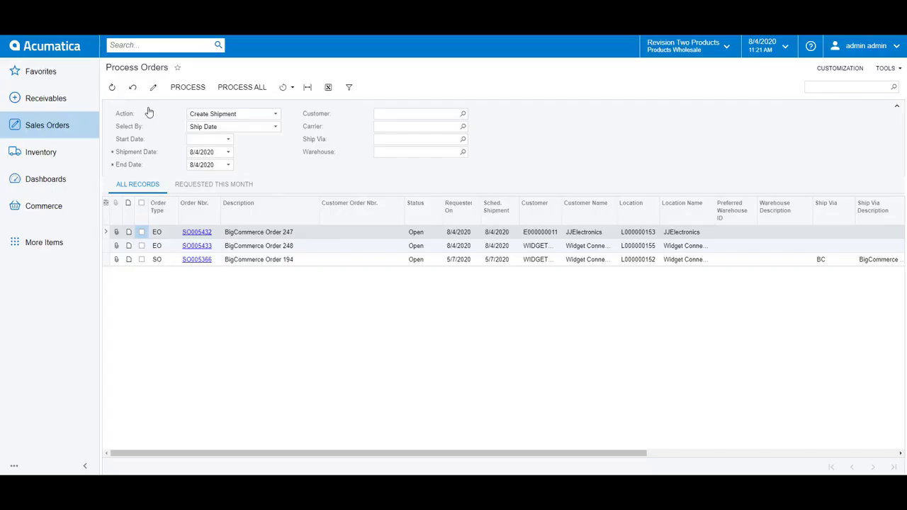
Open the Widget Connection order requested on 8/4/2020, create its shipment from the RETAIL warehouse dated 8/4/2020, and close the shipment
{"action": "left_click", "coordinate": [202, 246]}
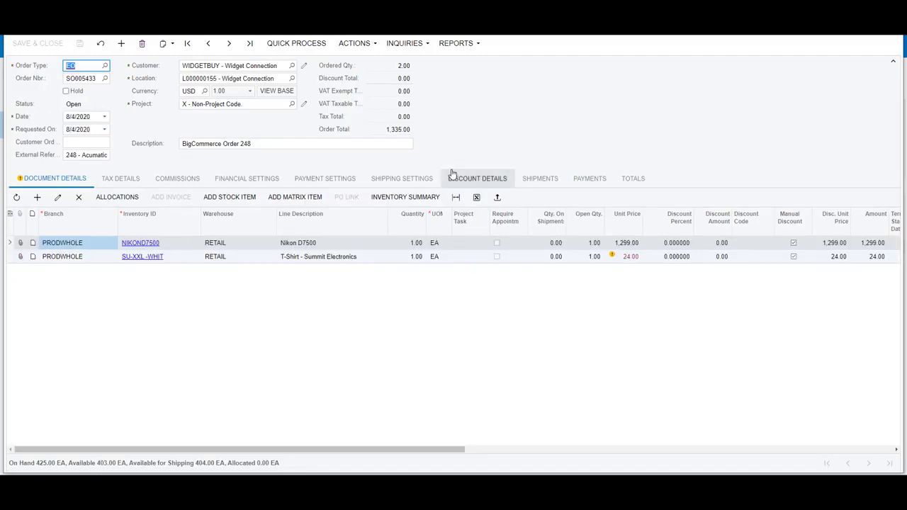
{"action": "left_click", "coordinate": [368, 52]}
{"action": "left_click", "coordinate": [370, 59]}
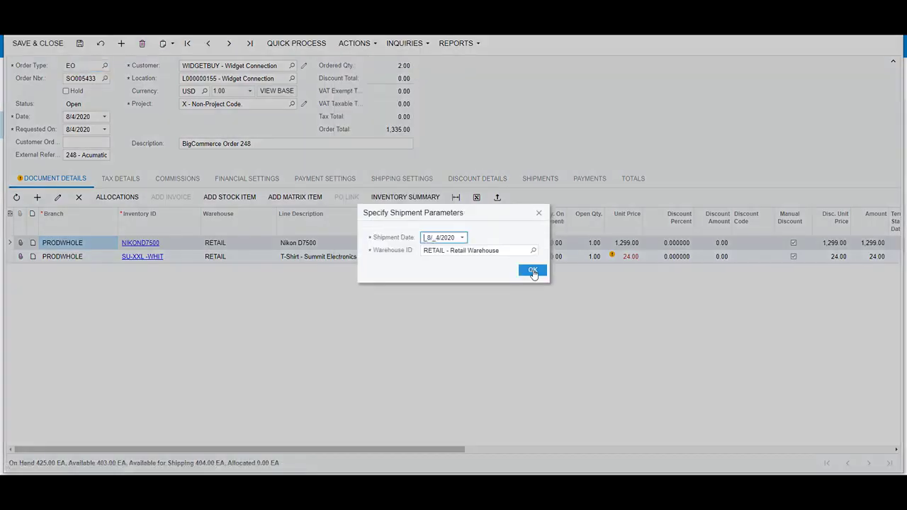
{"action": "left_click", "coordinate": [533, 272]}
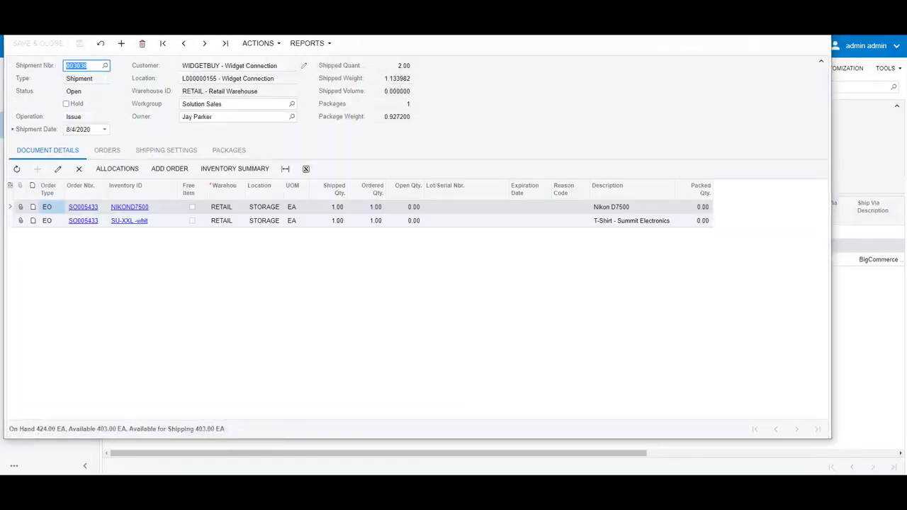
{"action": "left_click", "coordinate": [820, 12]}
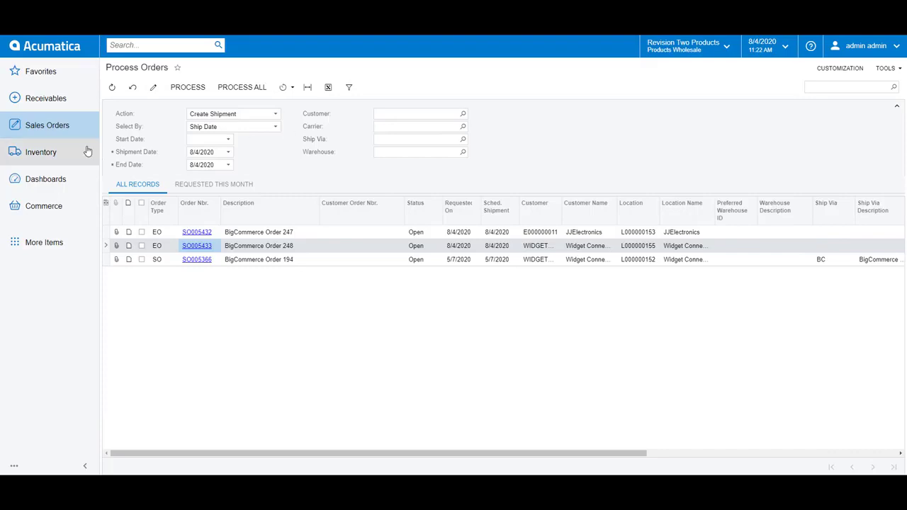
Open the Widget Connection shipment from the Shipping Clerk dashboard and print its pick list
{"action": "left_click", "coordinate": [58, 181]}
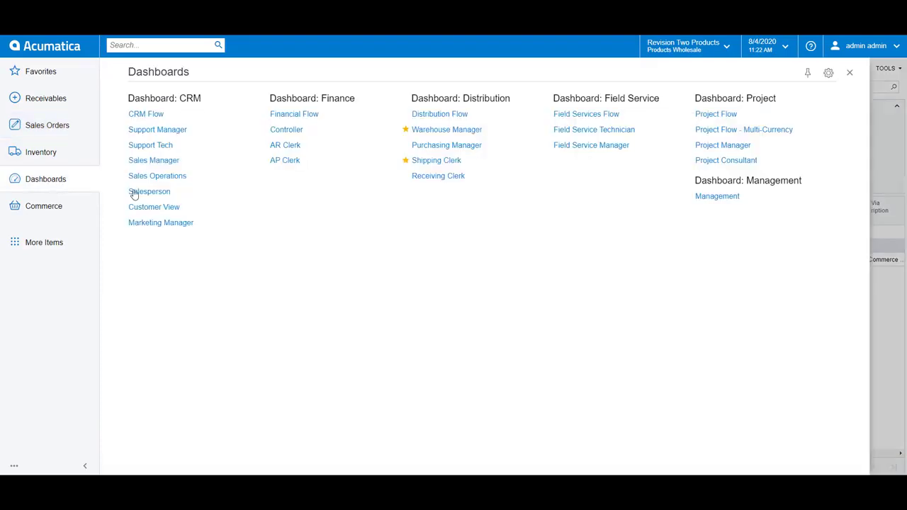
{"action": "left_click", "coordinate": [438, 160]}
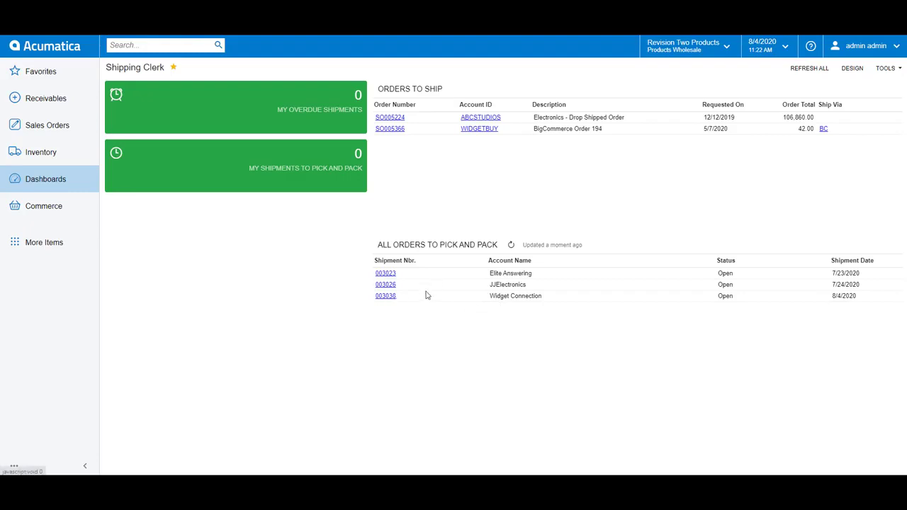
{"action": "left_click", "coordinate": [387, 296]}
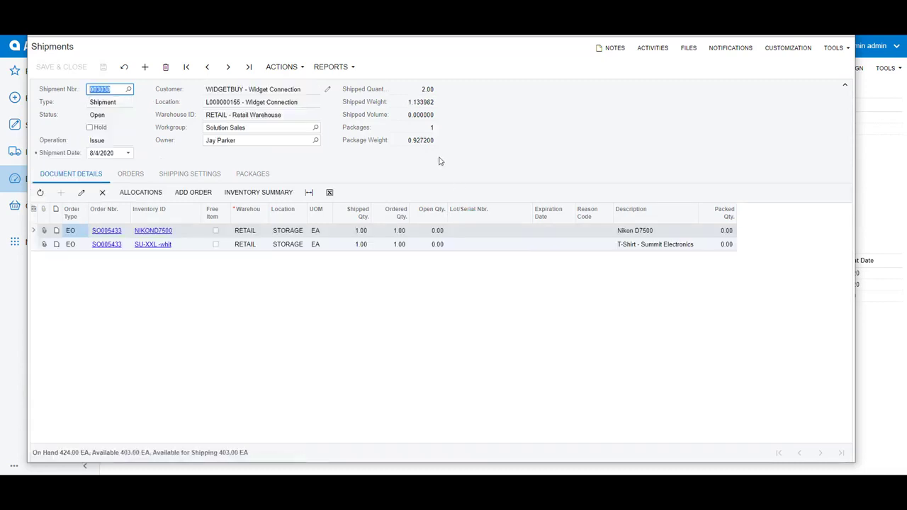
{"action": "left_click", "coordinate": [295, 68]}
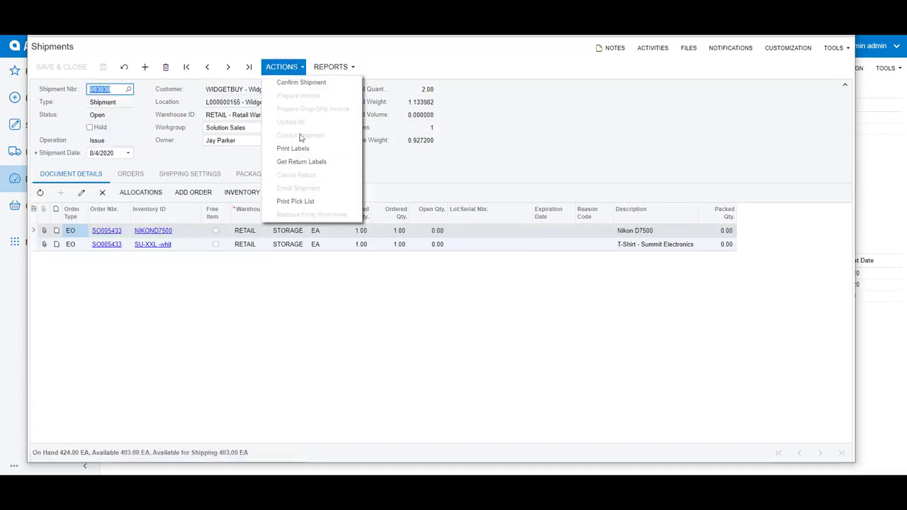
{"action": "left_click", "coordinate": [300, 201]}
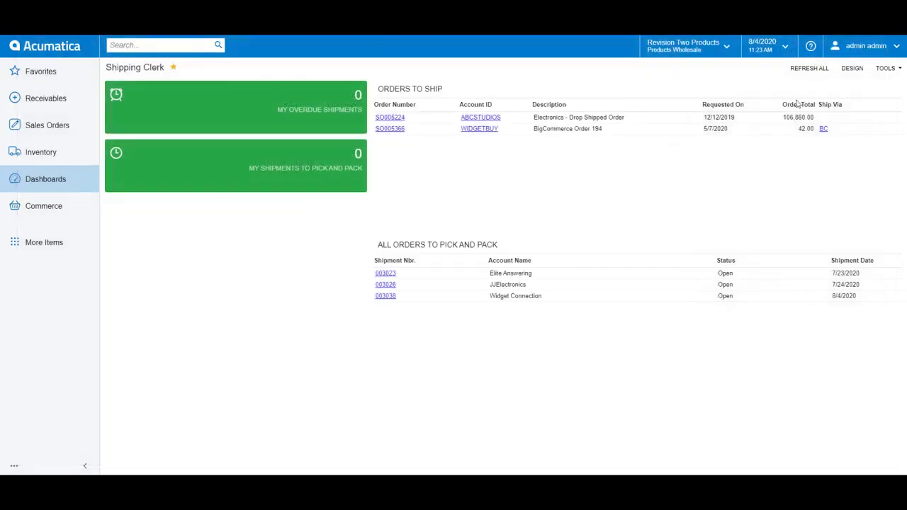
Reopen the Widget Connection shipment from the orders to pick and pack, confirm the shipment, and close it
{"action": "left_click", "coordinate": [386, 296]}
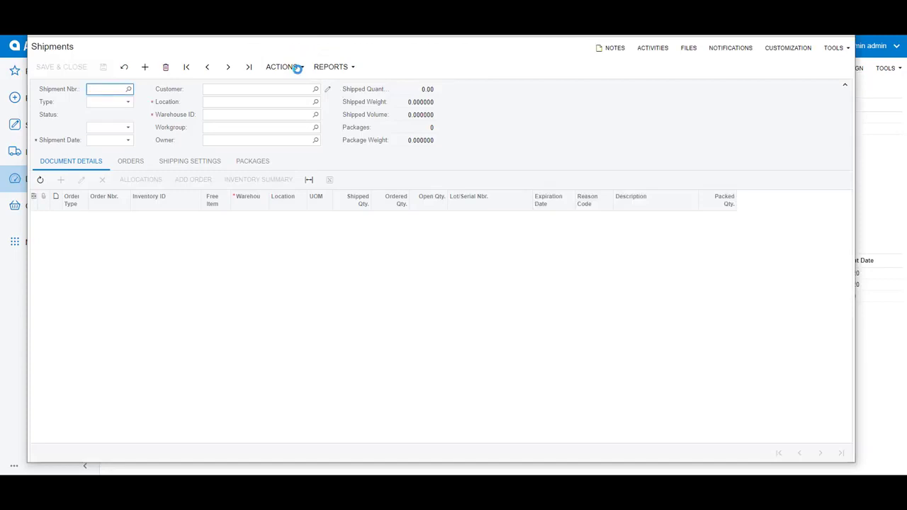
{"action": "left_click", "coordinate": [297, 67]}
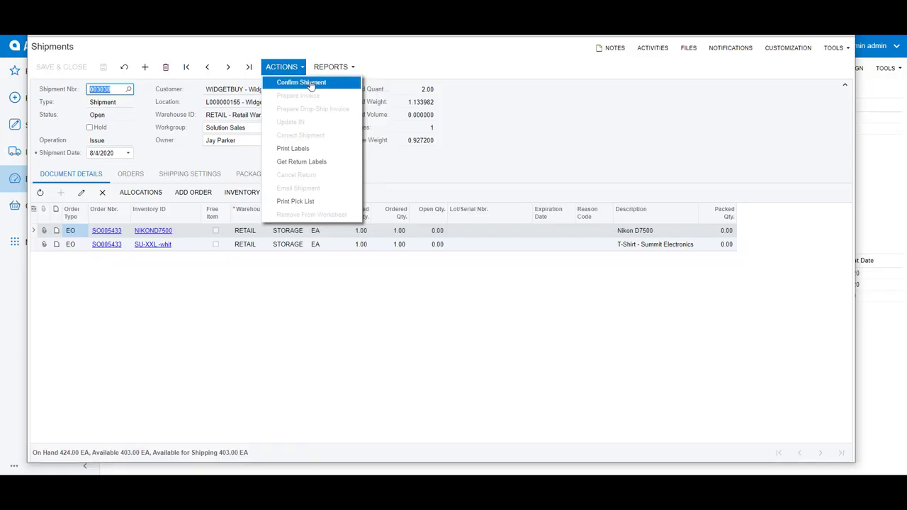
{"action": "left_click", "coordinate": [302, 83]}
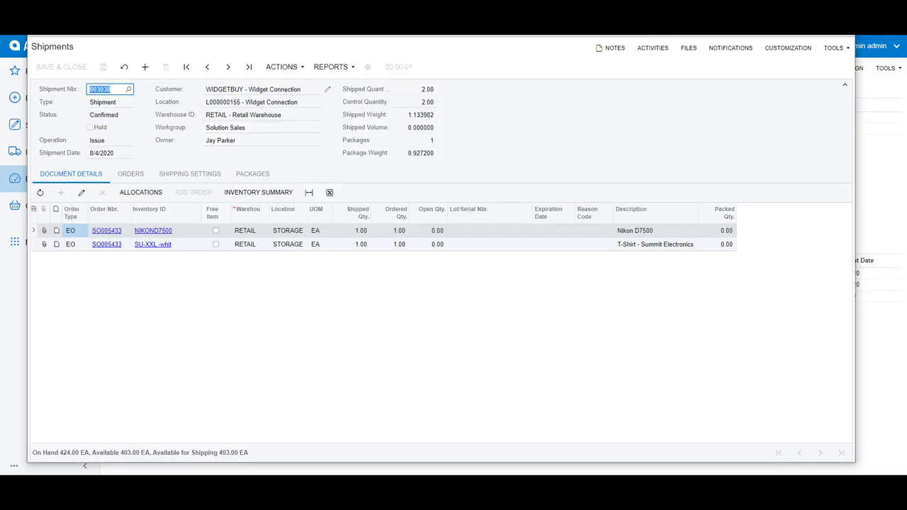
{"action": "left_click", "coordinate": [843, 19]}
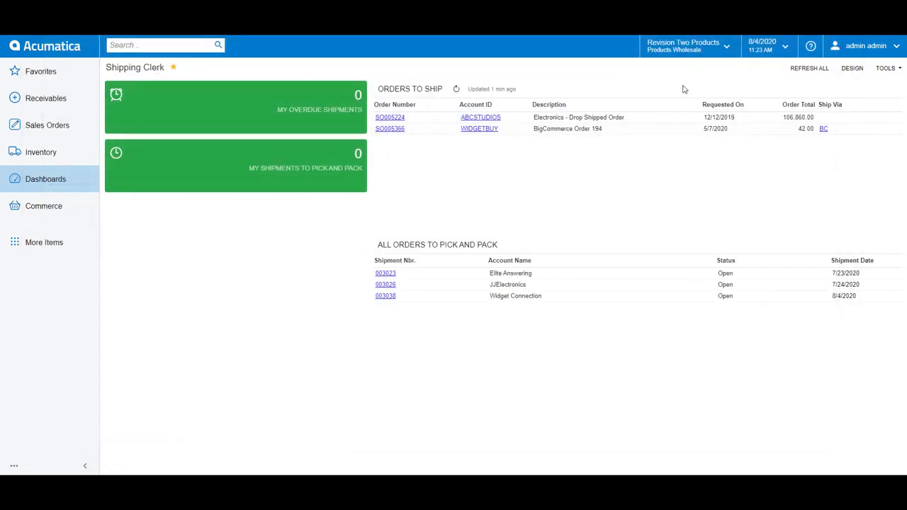
Switch to the Summit Electronics storefront, return to its home page, and open the signed-in customer's account
{"action": "mouse_move", "coordinate": [459, 86]}
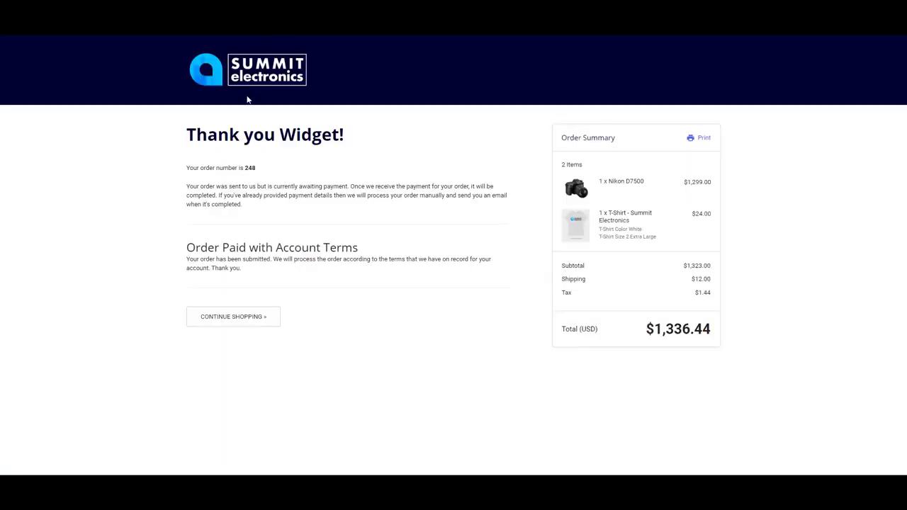
{"action": "left_click", "coordinate": [307, 87]}
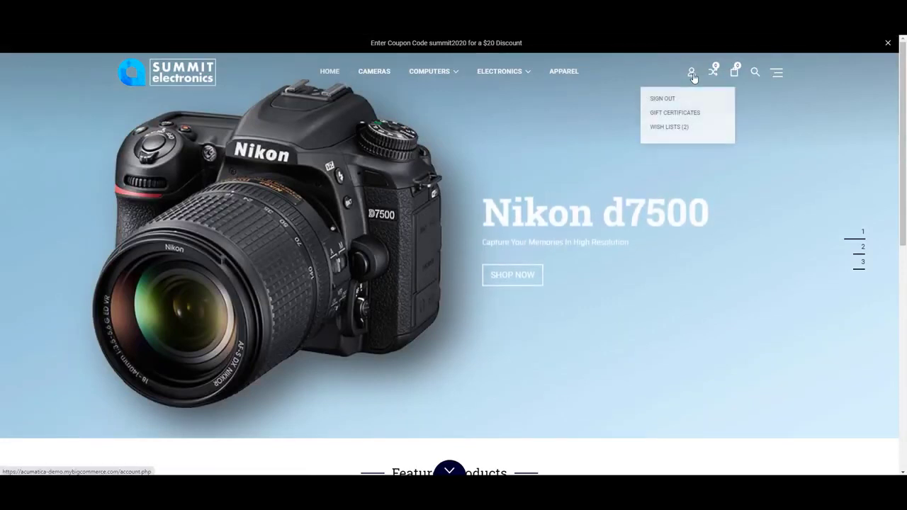
{"action": "left_click", "coordinate": [694, 78]}
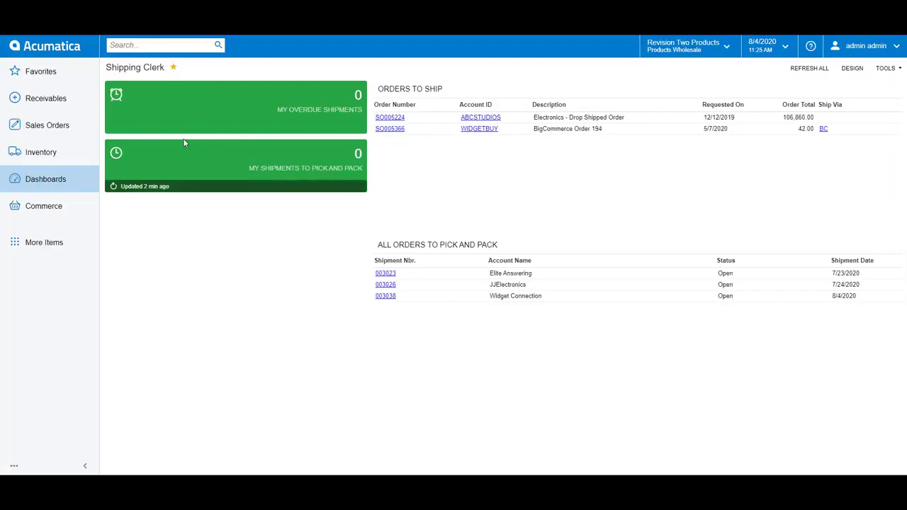
Process the Widget Connection shipment dated 8/4/2020 in Process Shipments with the Prepare Invoice action
{"action": "left_click", "coordinate": [63, 133]}
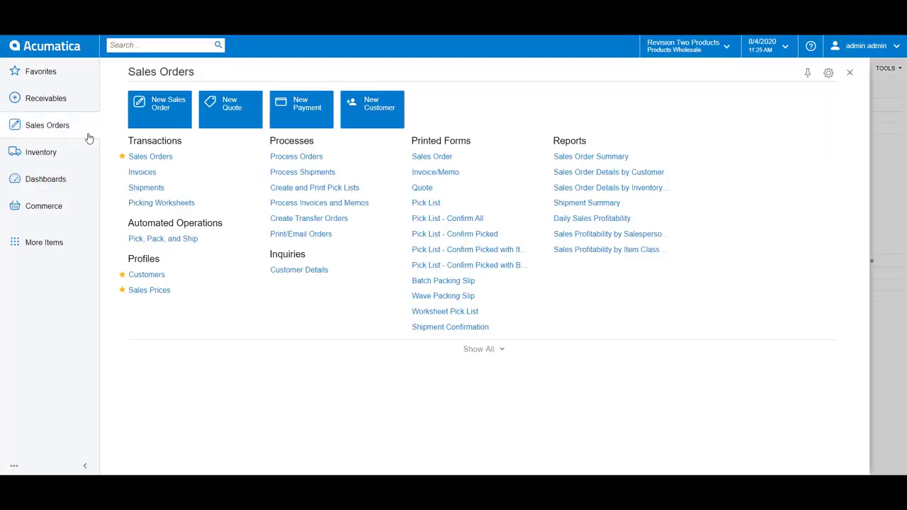
{"action": "left_click", "coordinate": [284, 158]}
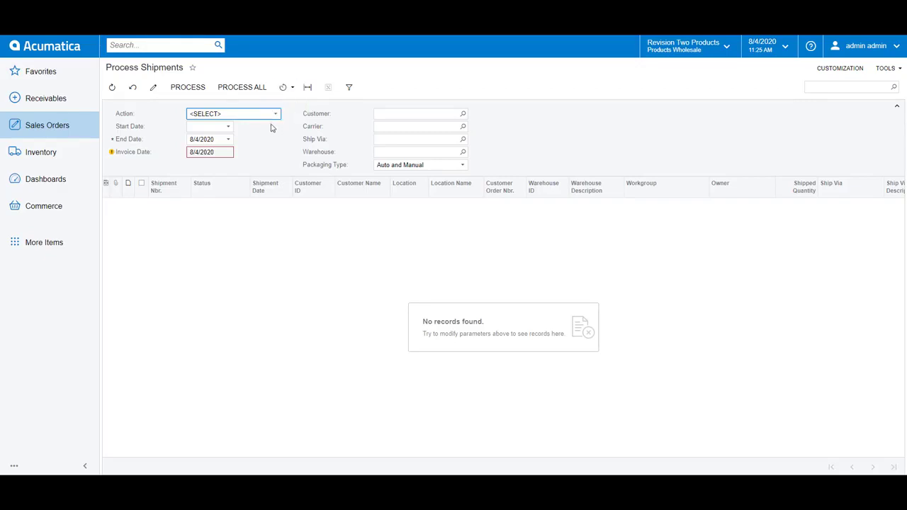
{"action": "left_click", "coordinate": [277, 115]}
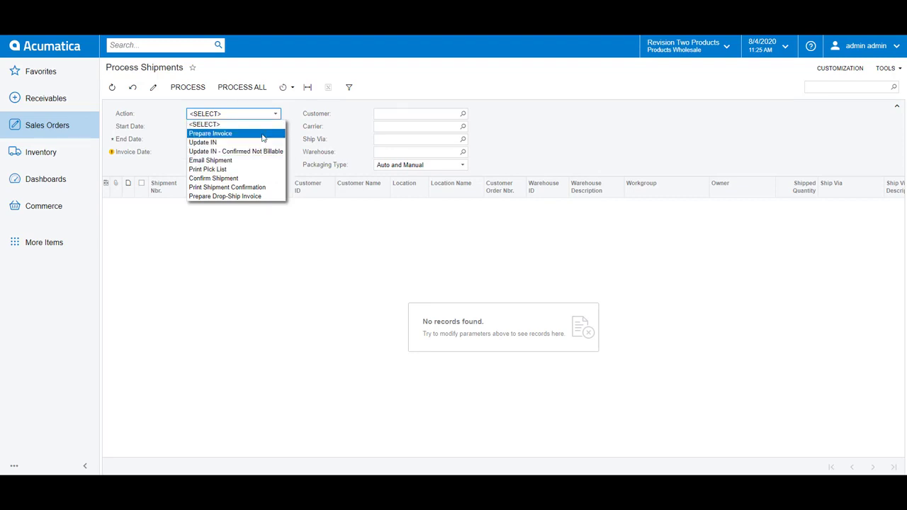
{"action": "left_click", "coordinate": [262, 134]}
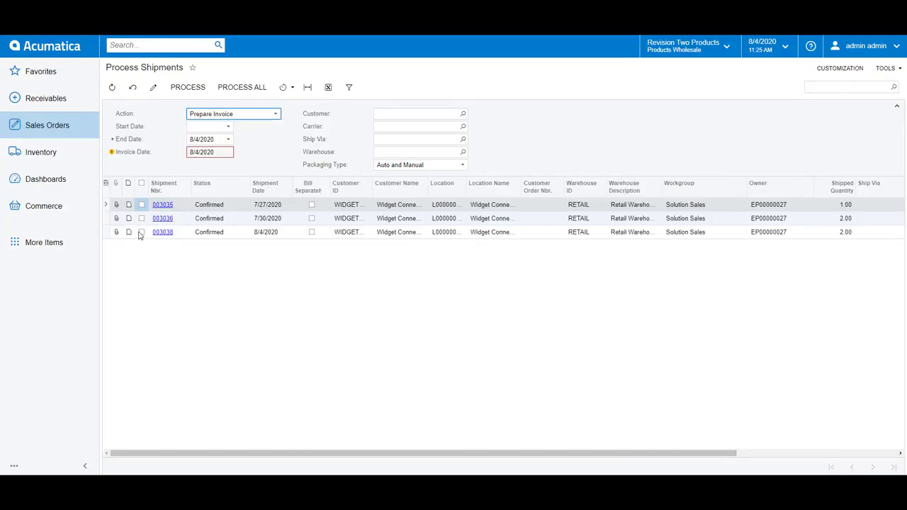
{"action": "left_click", "coordinate": [141, 232]}
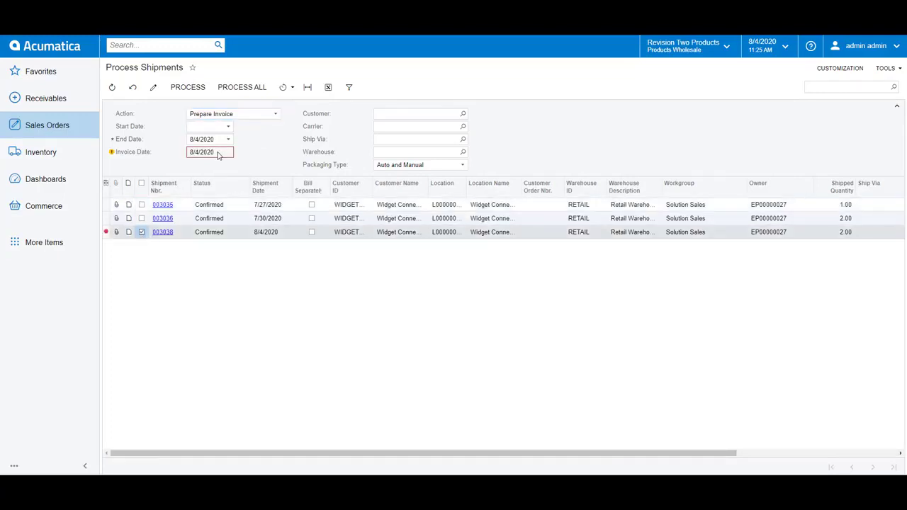
{"action": "left_click", "coordinate": [188, 87]}
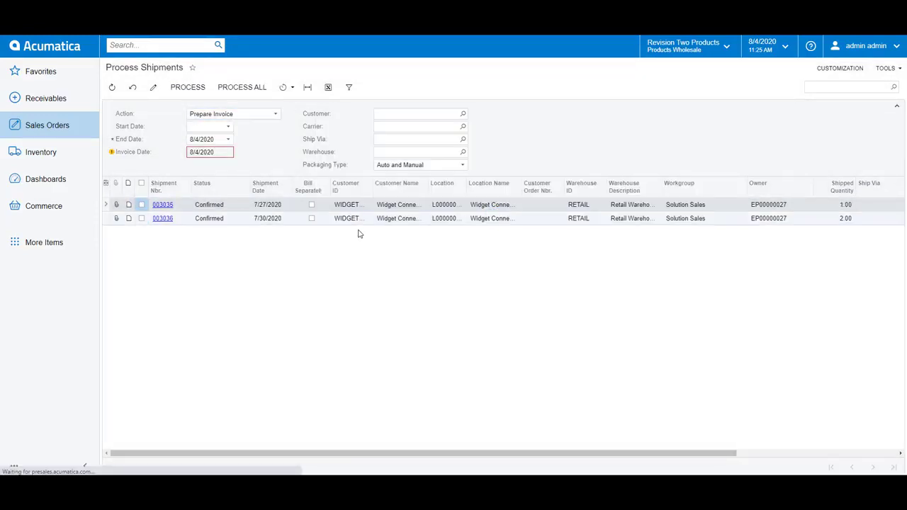
Open the Widget Connection invoice dated 8/4/2020 from the Invoices list and release it
{"action": "left_click", "coordinate": [64, 128]}
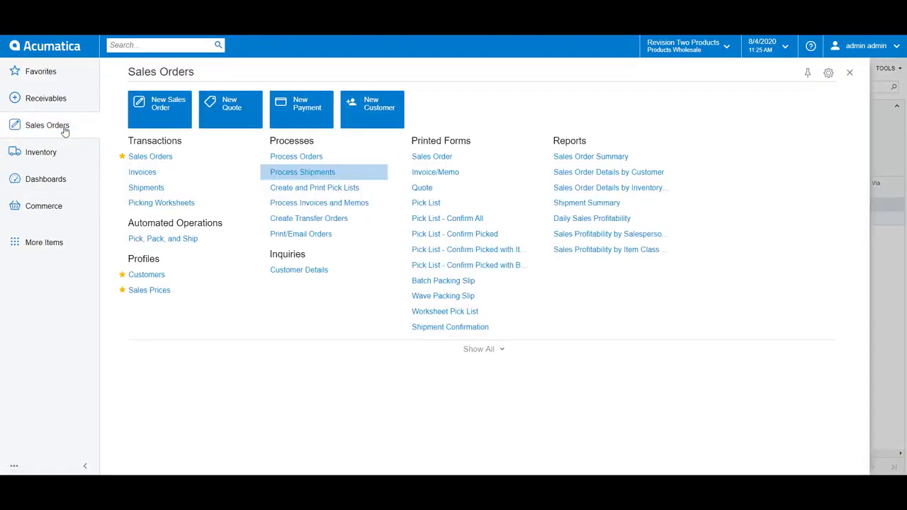
{"action": "left_click", "coordinate": [146, 173]}
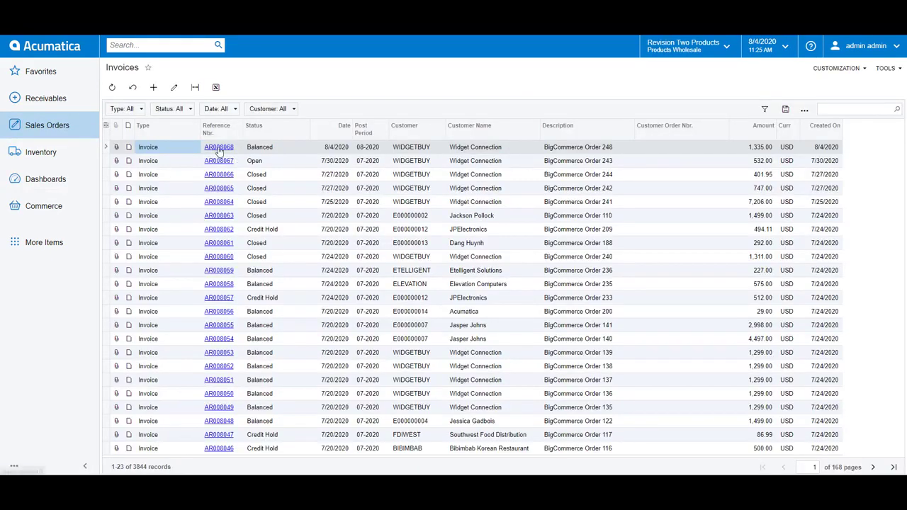
{"action": "left_click", "coordinate": [220, 148]}
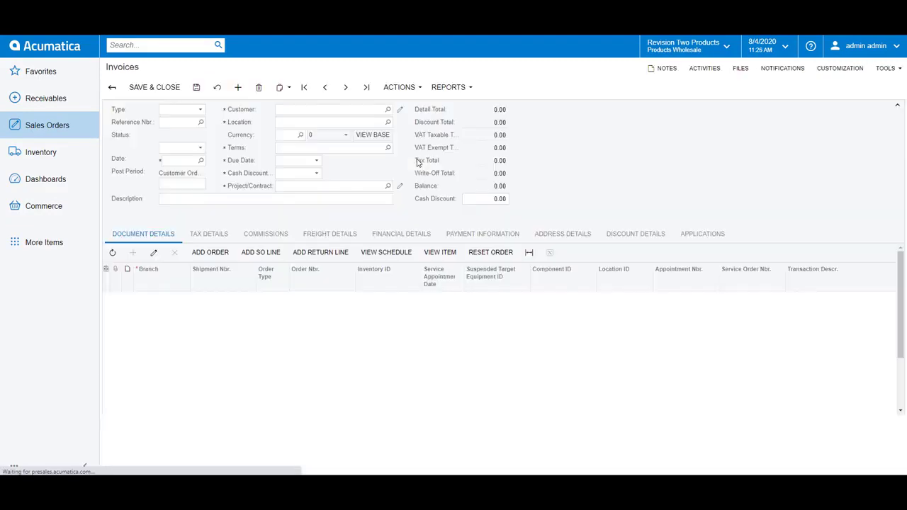
{"action": "left_click", "coordinate": [417, 88]}
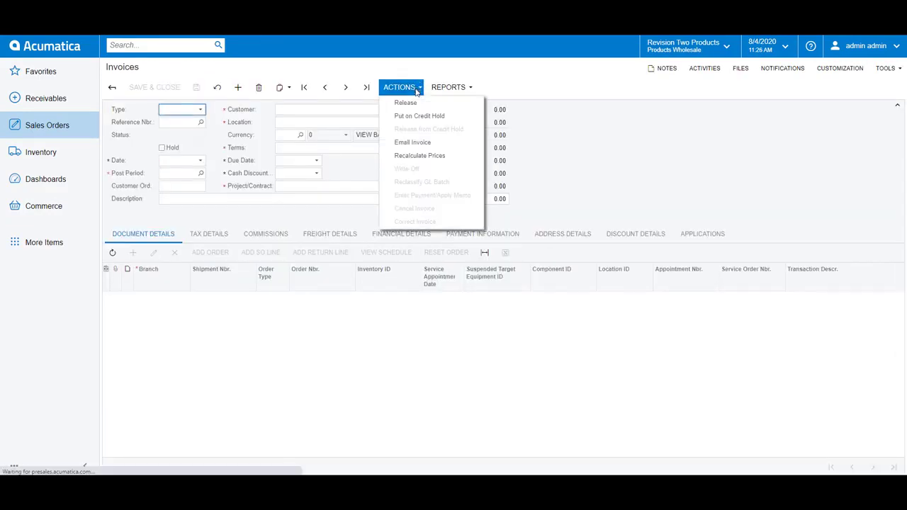
{"action": "left_click", "coordinate": [416, 105]}
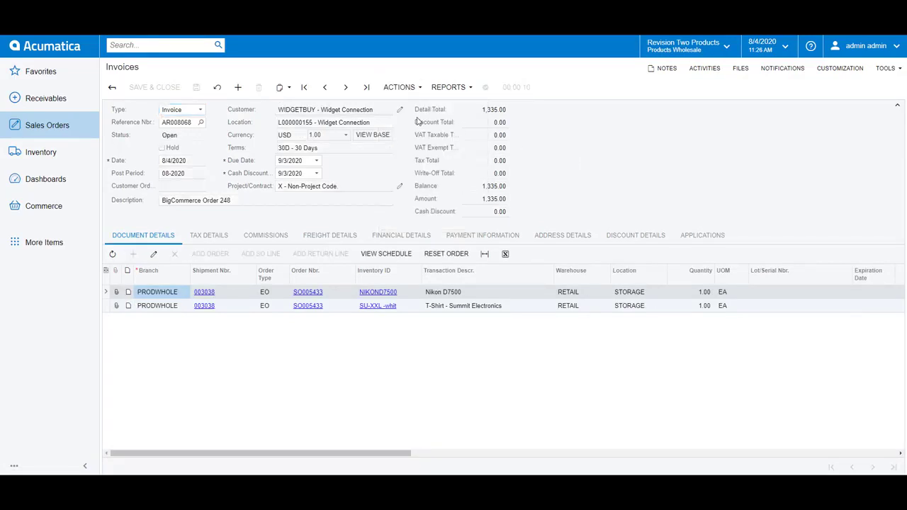
Run Enter Payment/Apply Memo on the Widget Connection invoice and release the check payment applied to it
{"action": "left_click", "coordinate": [418, 89]}
{"action": "left_click", "coordinate": [418, 87]}
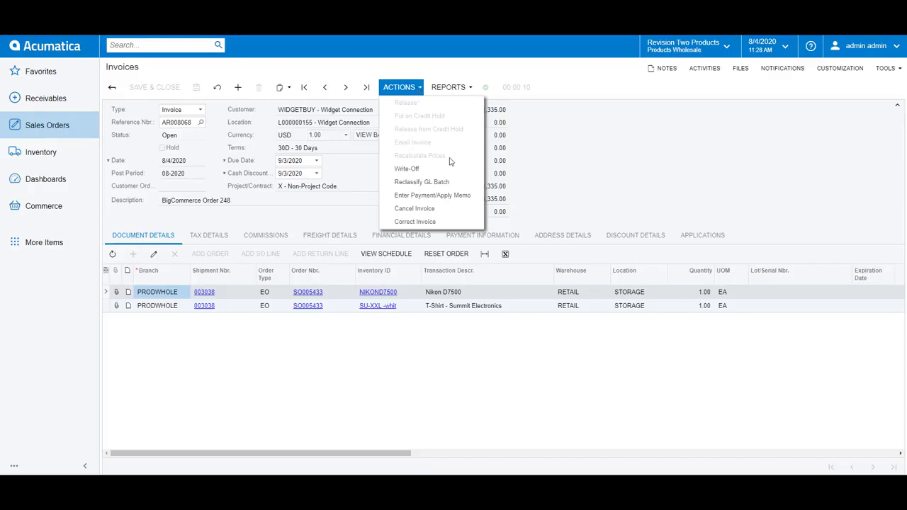
{"action": "left_click", "coordinate": [446, 195]}
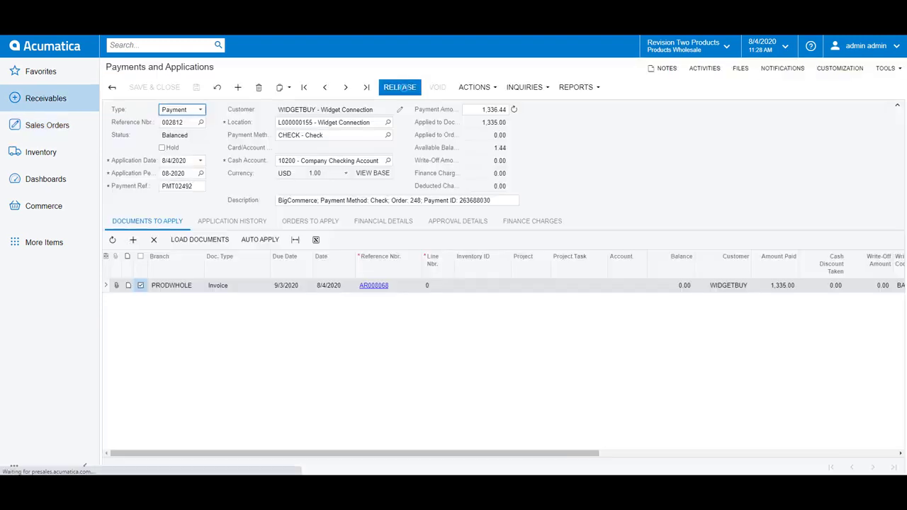
{"action": "left_click", "coordinate": [401, 87]}
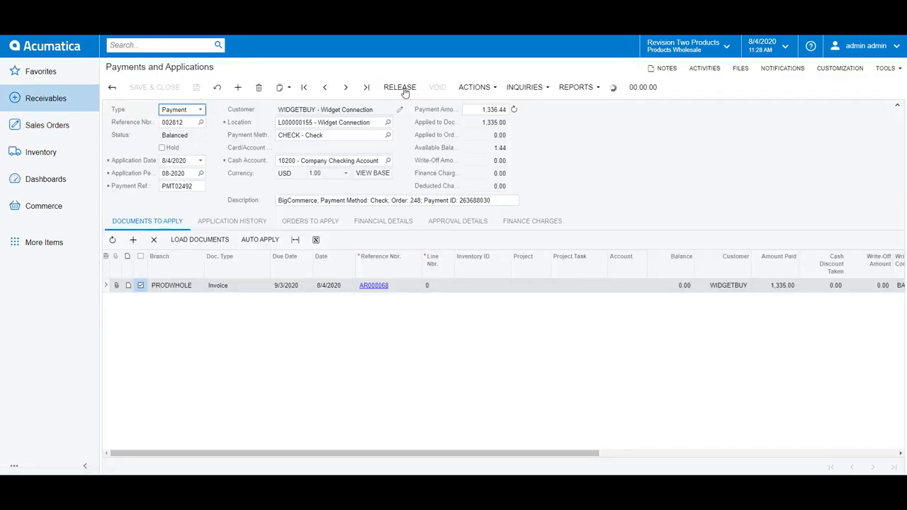
Return to the list of sales invoices to check the Widget Connection invoice
{"action": "left_click", "coordinate": [63, 125]}
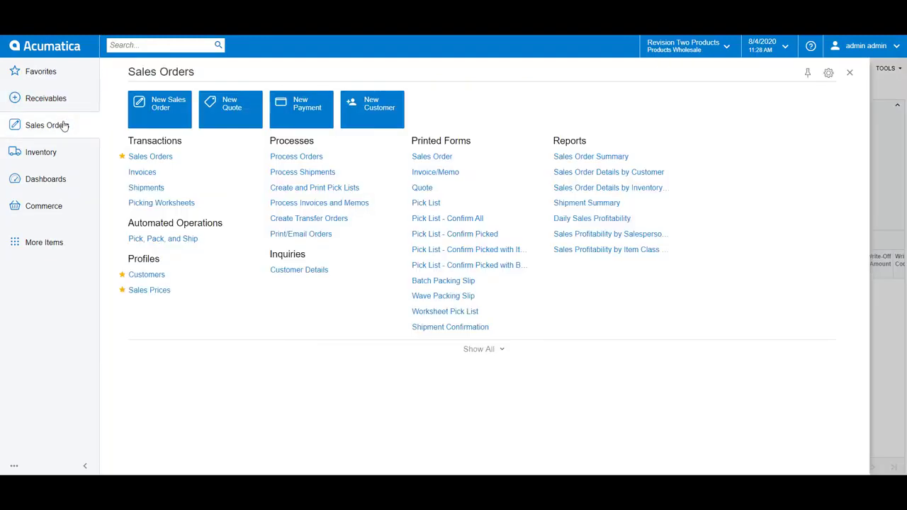
{"action": "left_click", "coordinate": [134, 187]}
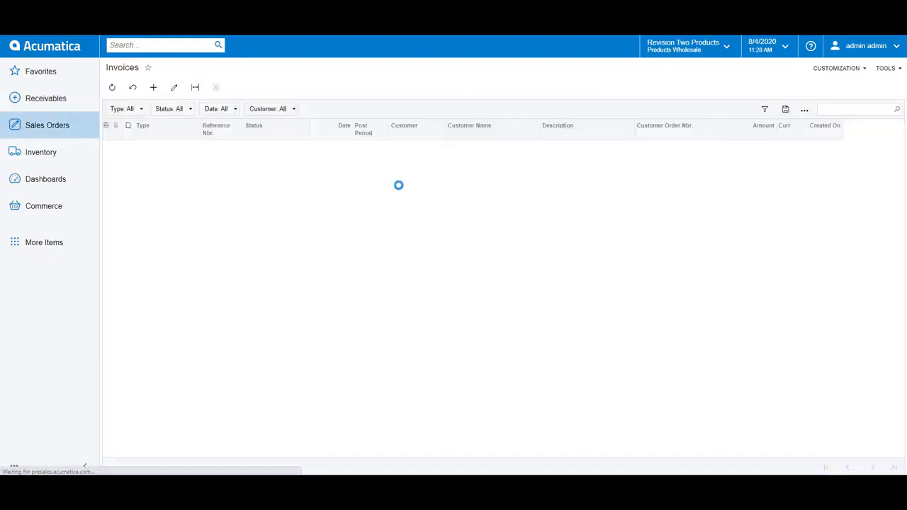